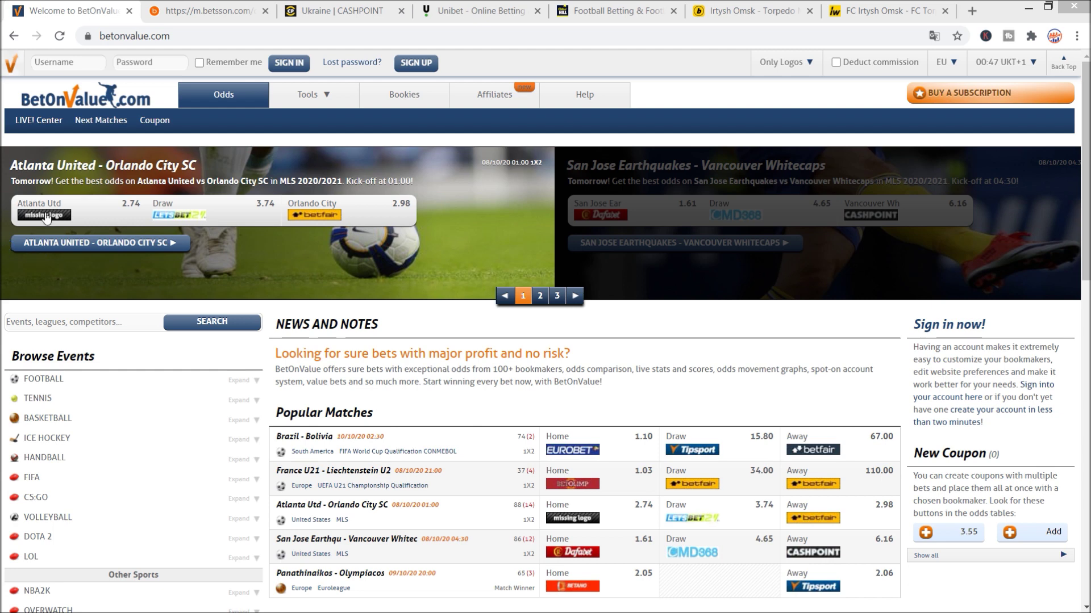
Sign in to the account and confirm the existing selection of bookmakers in the account settings
click(50, 67)
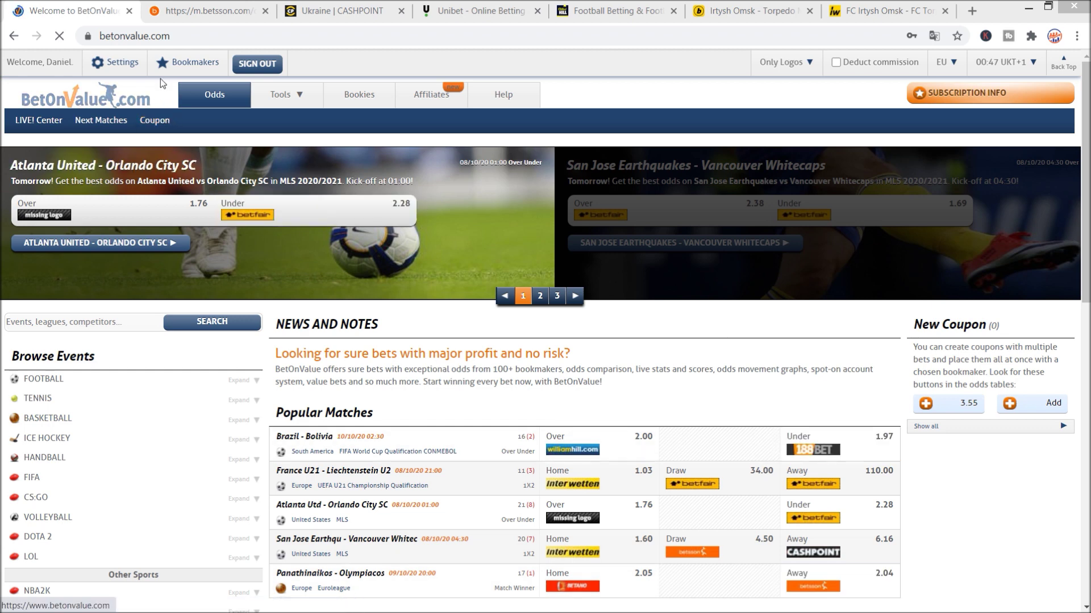
click(193, 68)
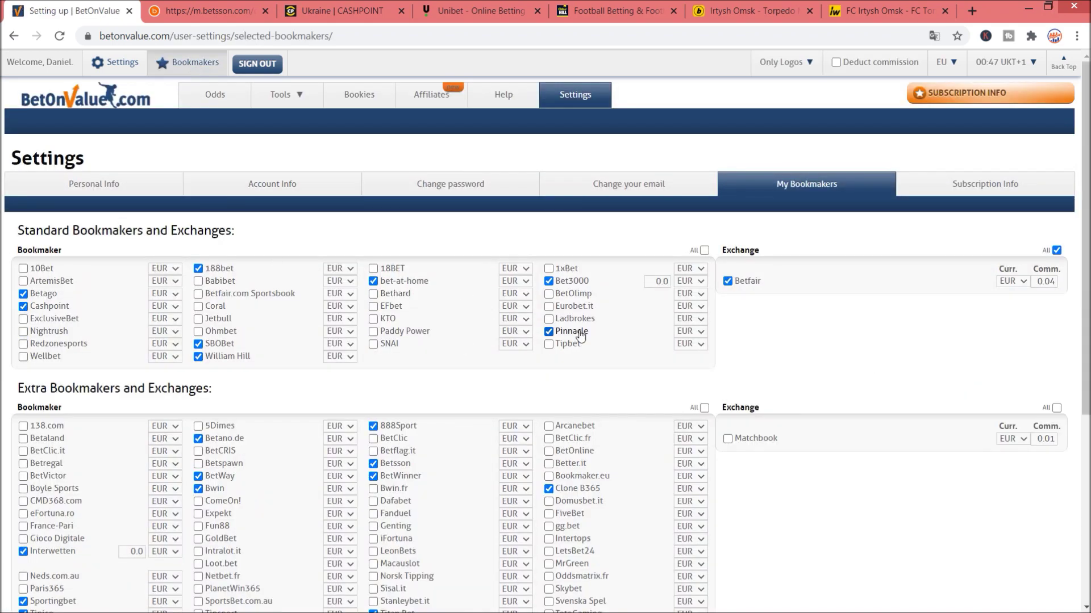
scroll(548, 344, down, 5)
scroll(580, 335, up, 3)
scroll(580, 335, up, 3)
scroll(144, 300, down, 4)
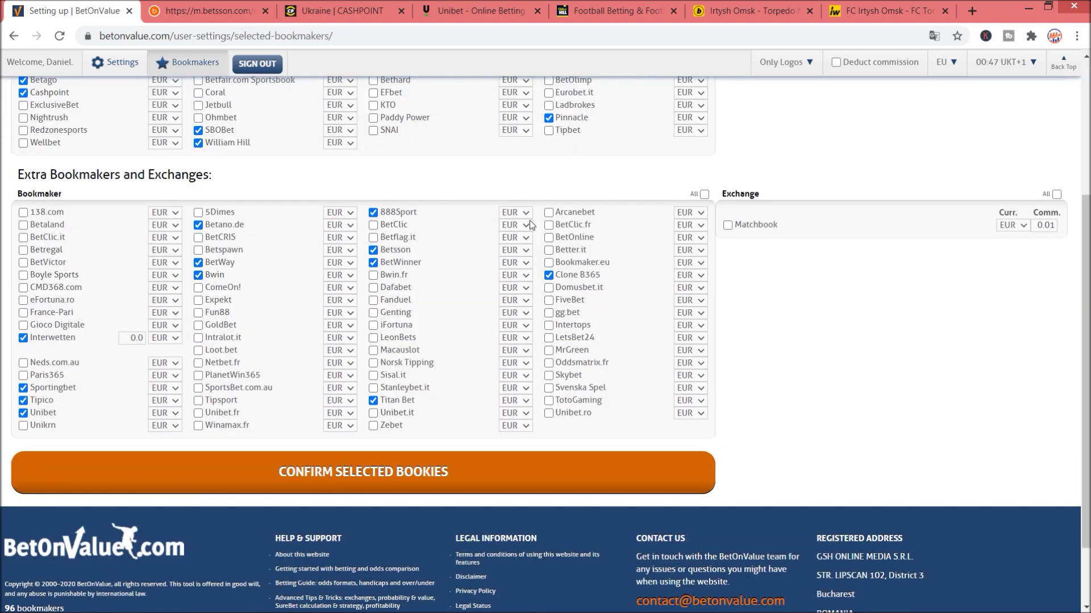
click(367, 488)
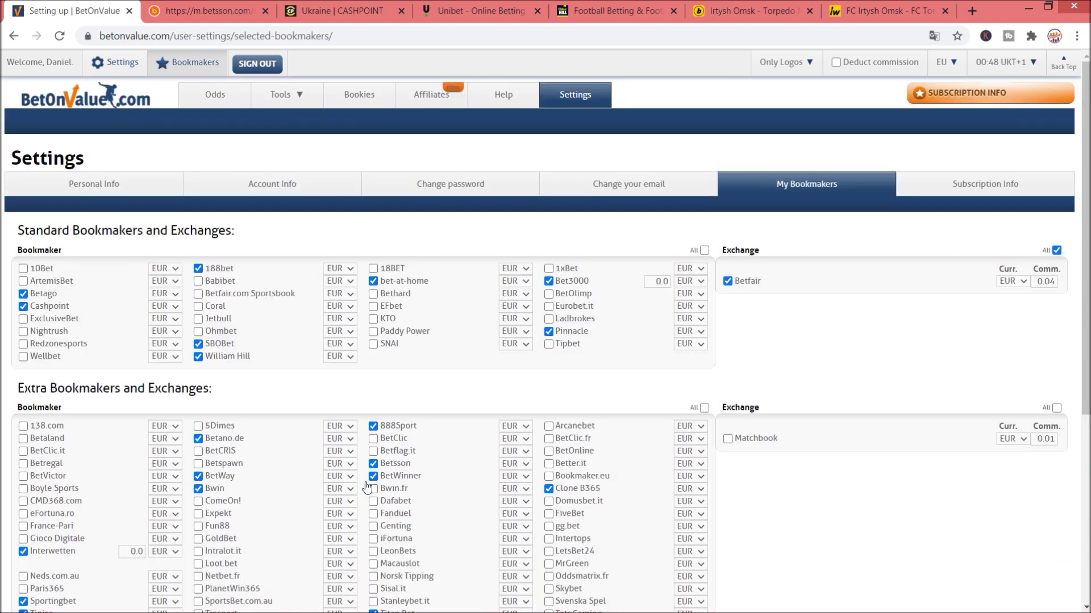
Open the SureBets tool and review the bookmakers and odds limits selected in its bookmaker filter
mouse_move(285, 104)
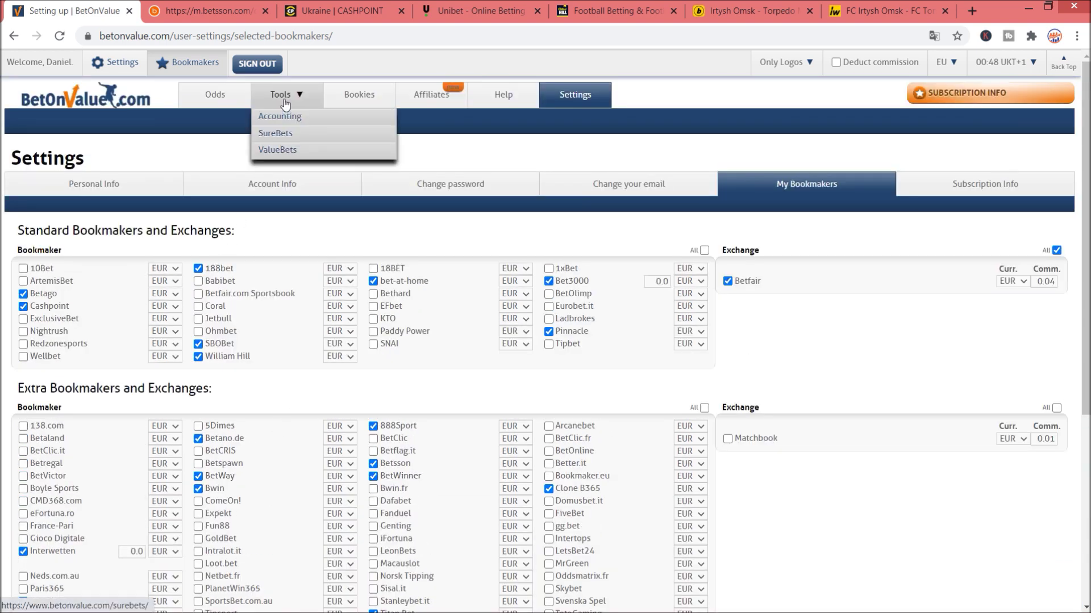
click(272, 136)
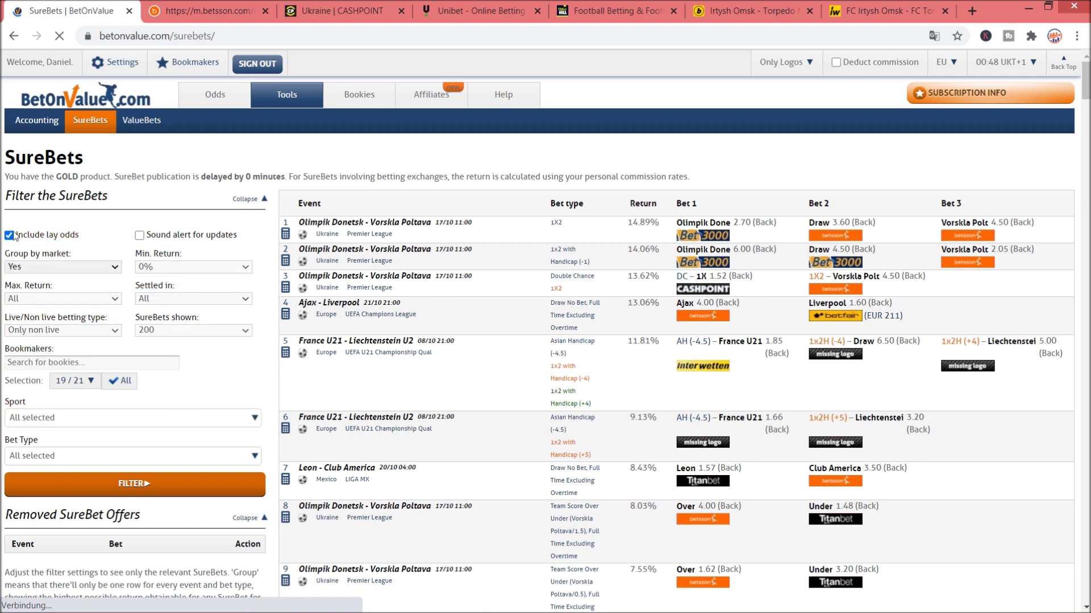
click(91, 382)
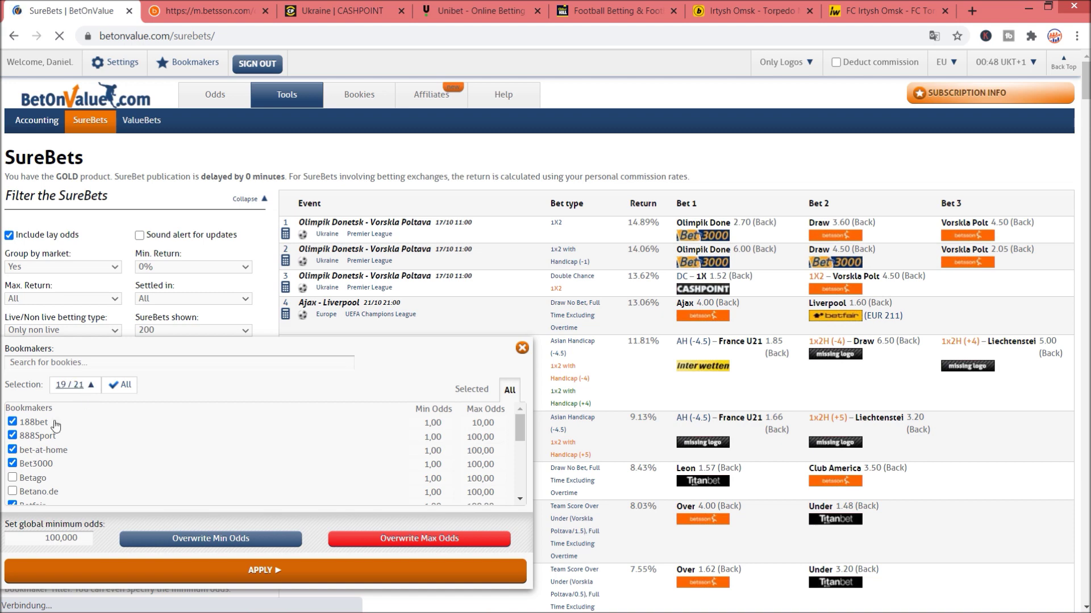
scroll(33, 435, down, 1)
scroll(33, 448, down, 1)
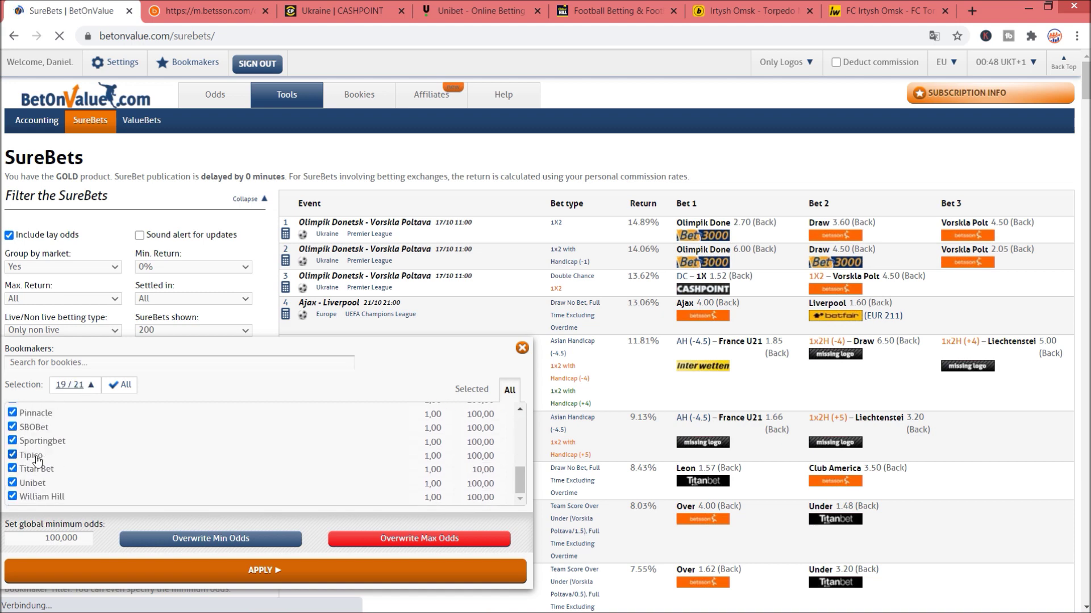
scroll(17, 451, up, 3)
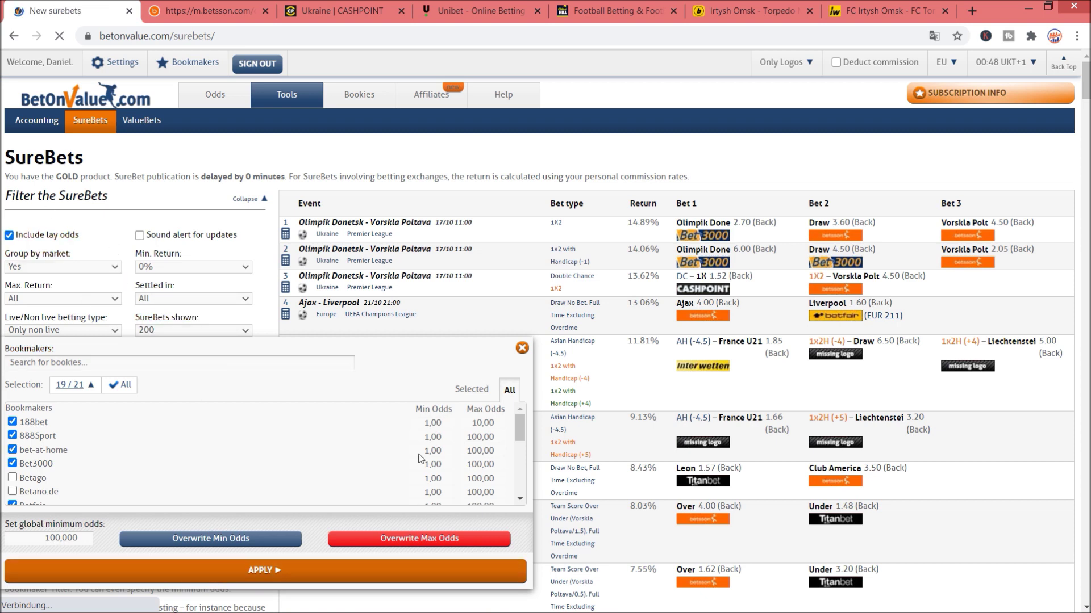
click(522, 348)
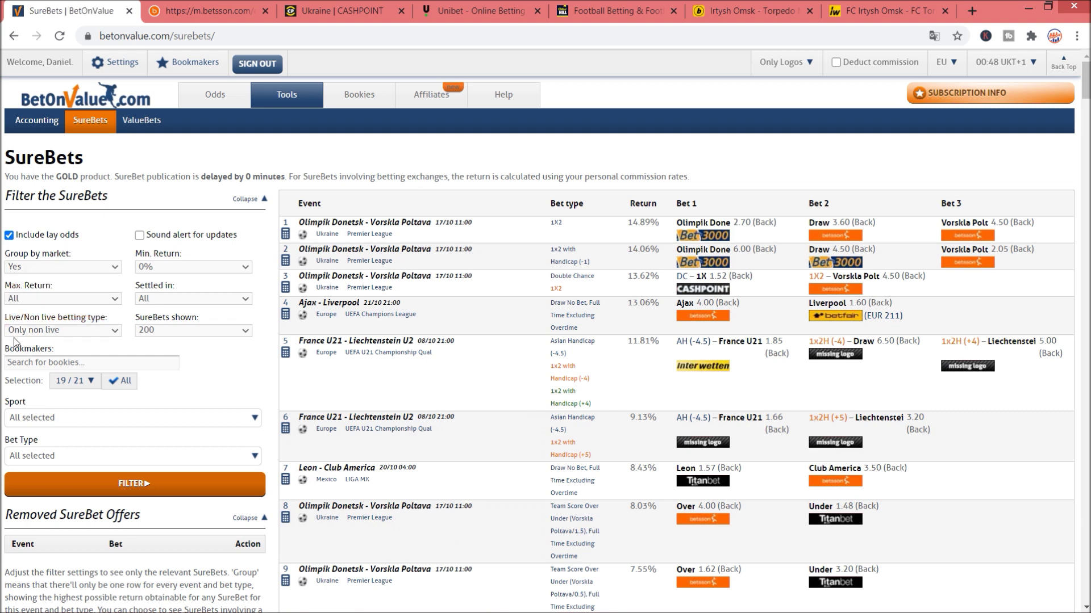
Set the betting type to Only non live and apply the SureBets filter
click(32, 332)
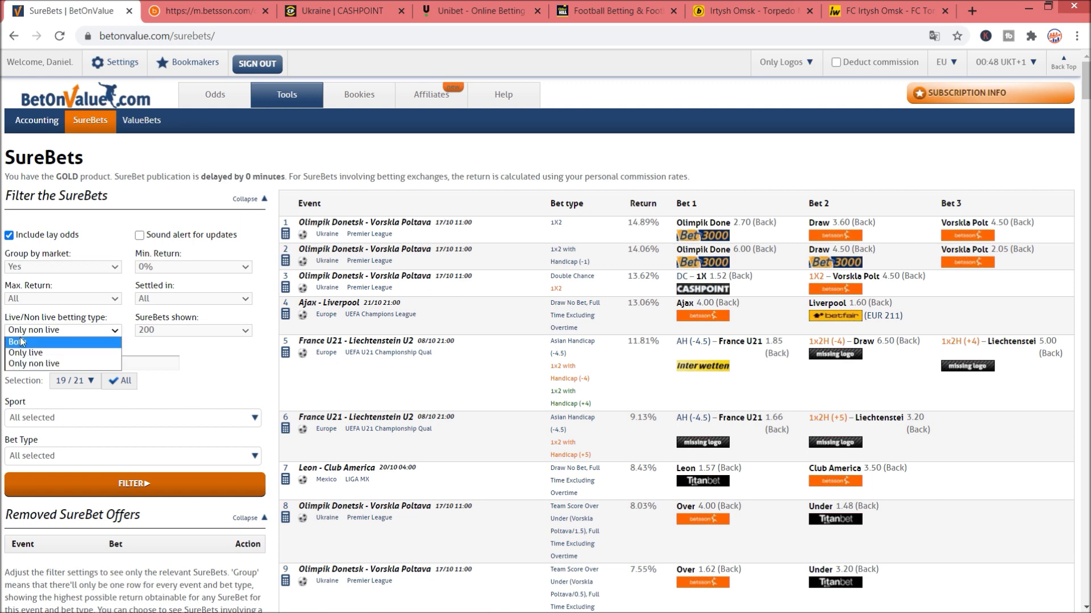
click(24, 367)
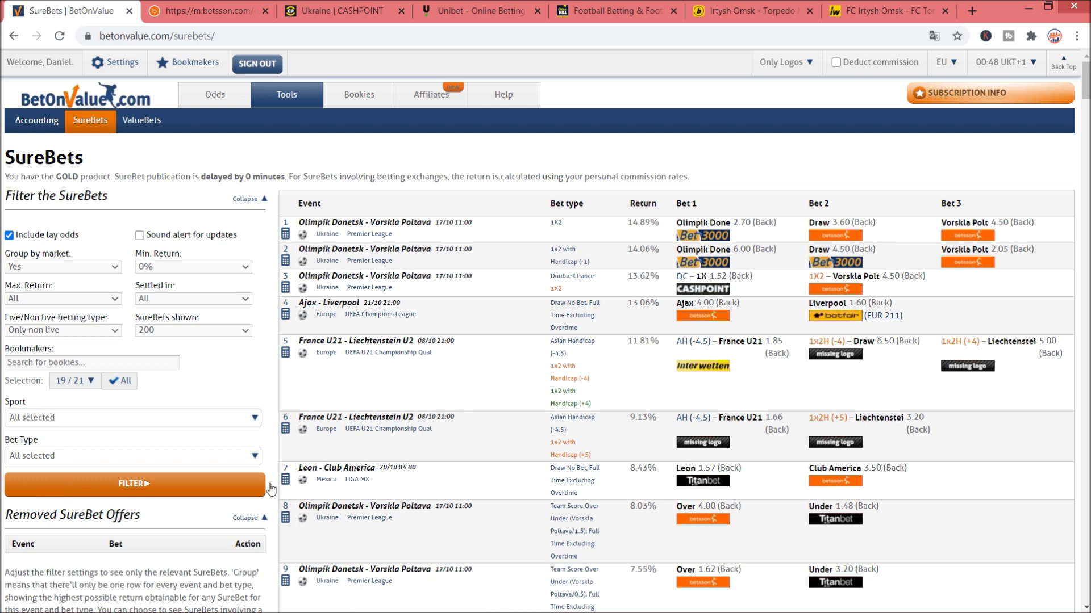
click(59, 484)
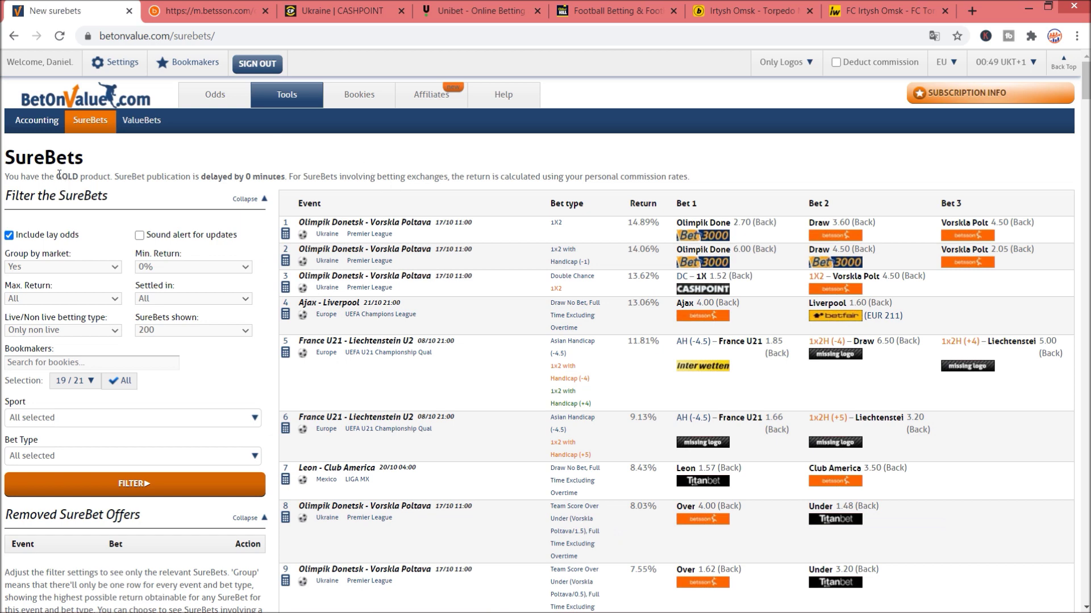
Examine the subscription product level and the SureBet publication delay stated in the page introduction
drag(80, 175, 110, 176)
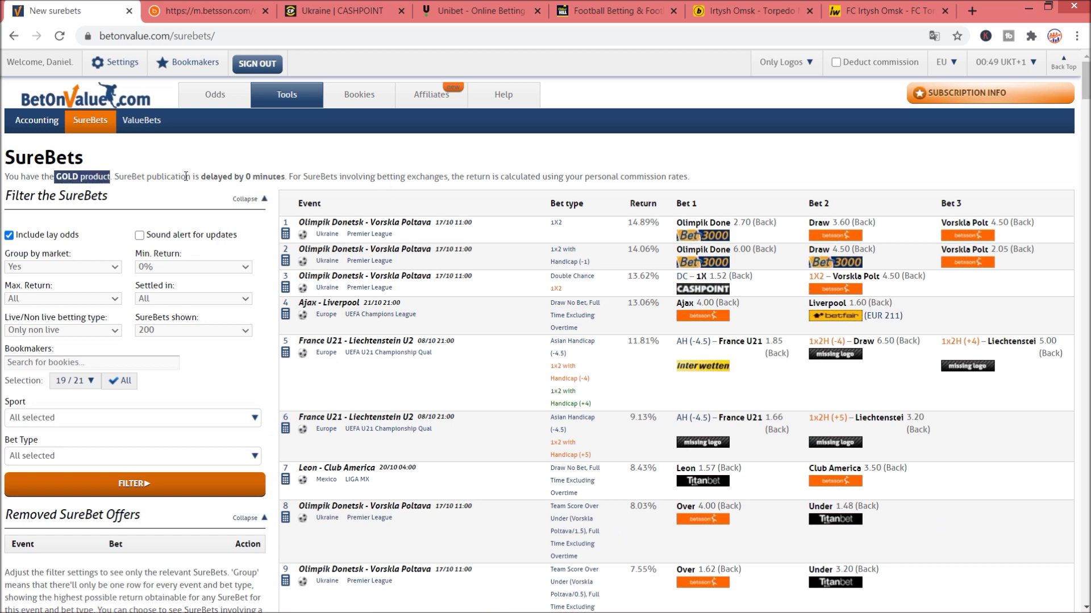
drag(201, 176, 285, 176)
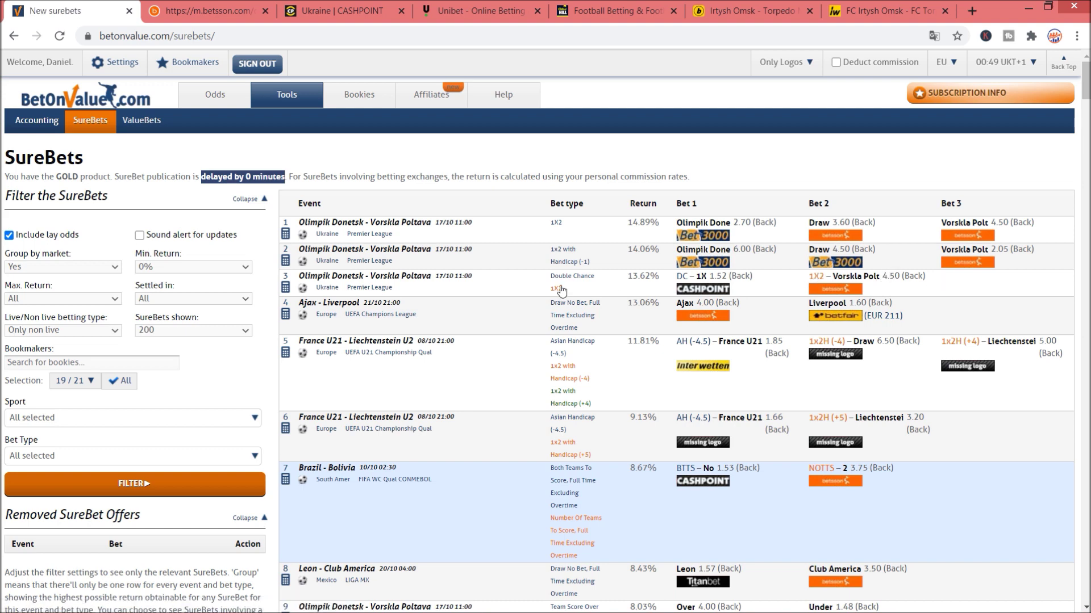
Calculate the stakes for the Olimpik Donetsk - Vorskla Poltava Double Chance/1X2 surebet with a total risk of EUR 100
click(286, 290)
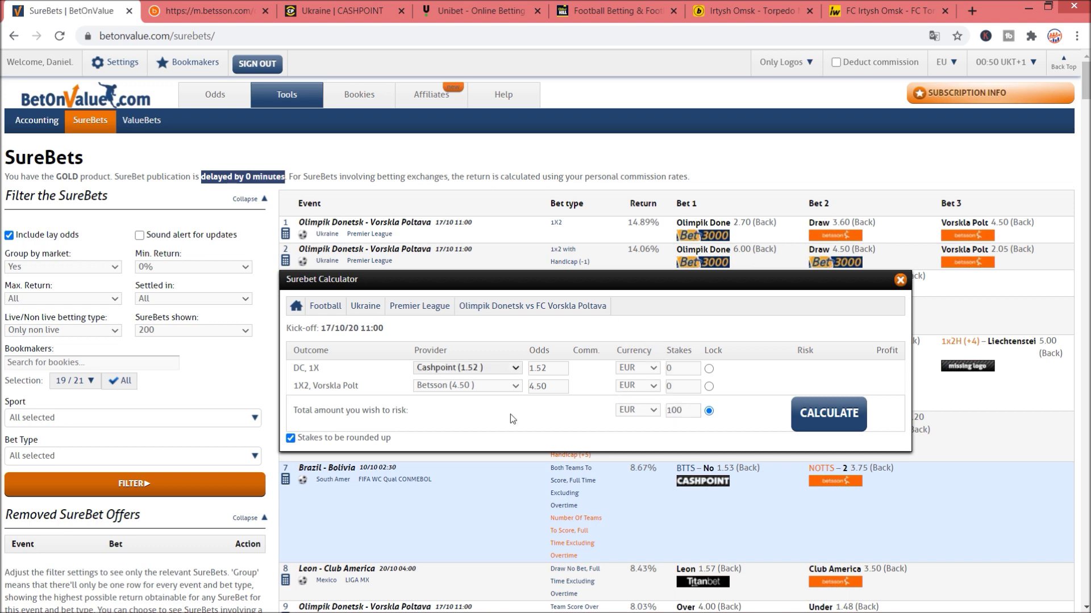
click(831, 421)
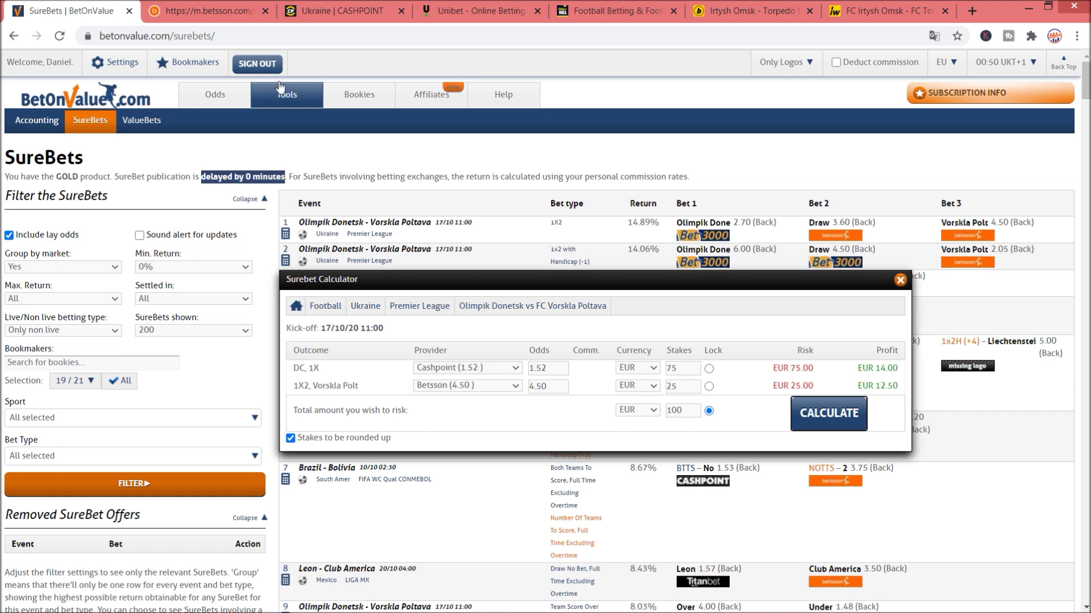
Switch to the Cashpoint page and reselect the double chance 1X bet at 1.52 for Olimpik Donetsk - Vorskla Poltava
click(321, 10)
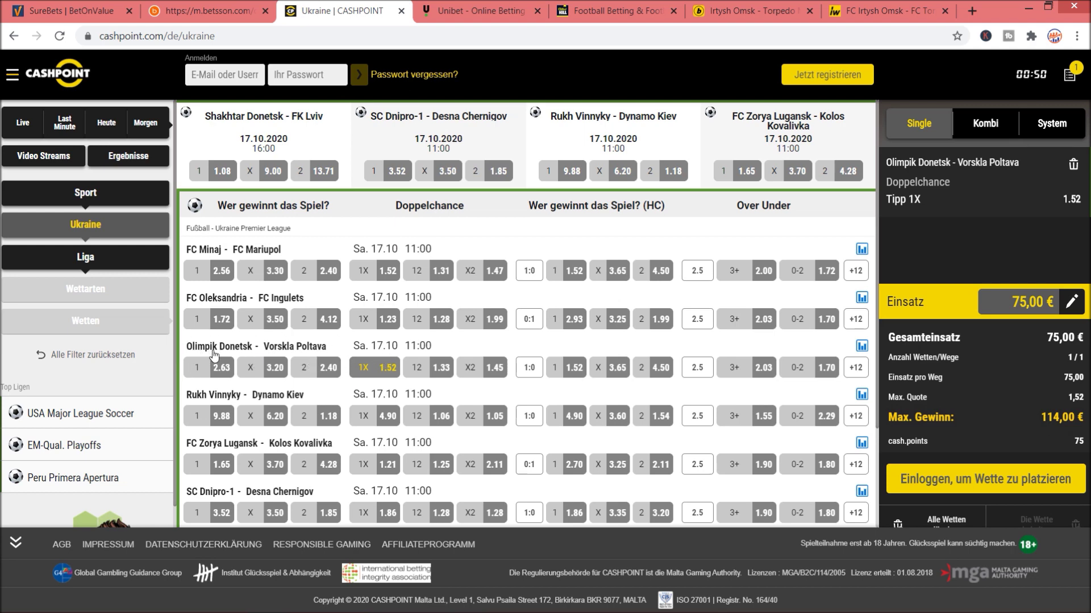
click(386, 375)
click(386, 375)
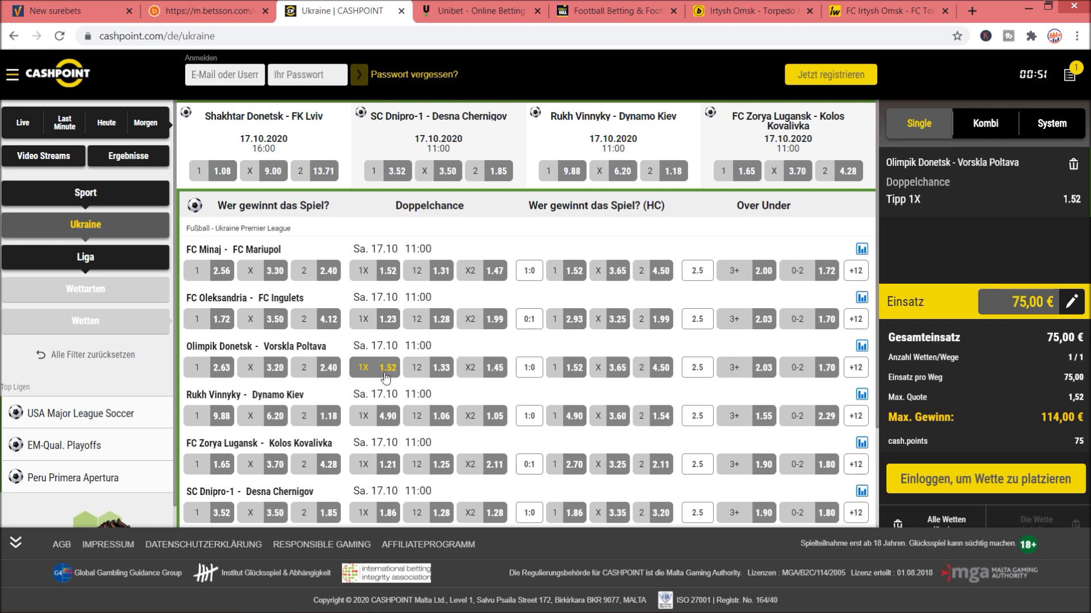
click(386, 376)
click(386, 376)
Set the stake of the Cashpoint bet slip to 75 €
click(1026, 310)
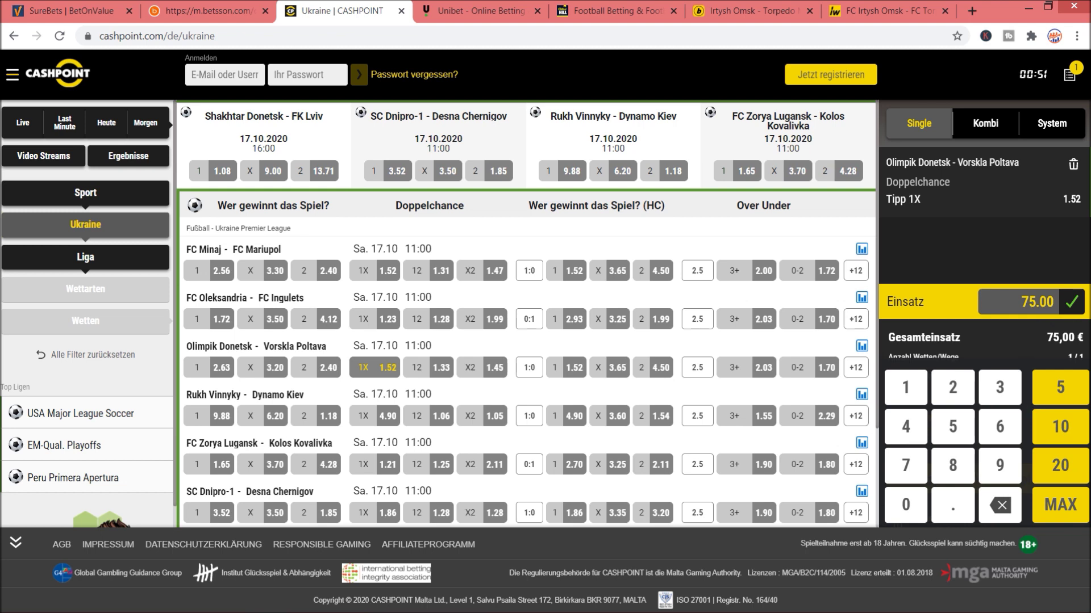
click(1000, 506)
click(998, 503)
click(1035, 308)
click(1014, 320)
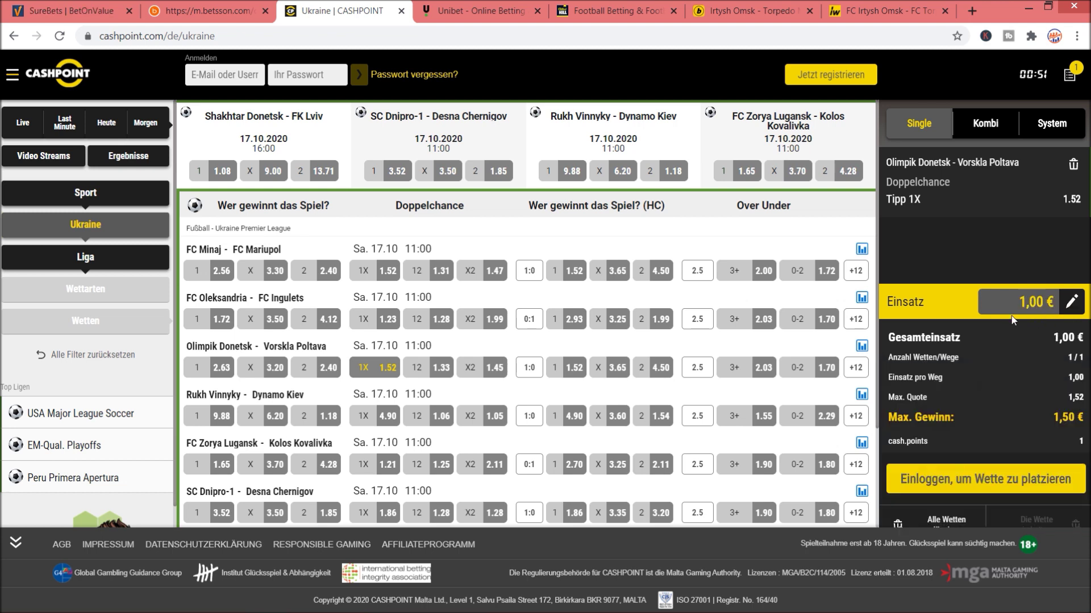
click(1023, 306)
click(906, 464)
click(952, 426)
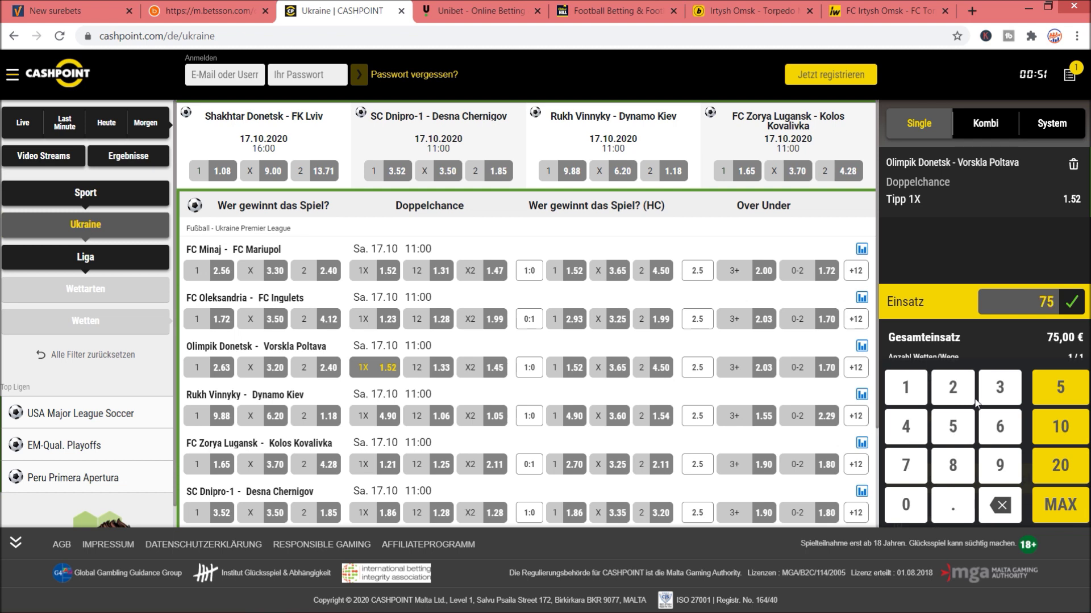
click(1071, 302)
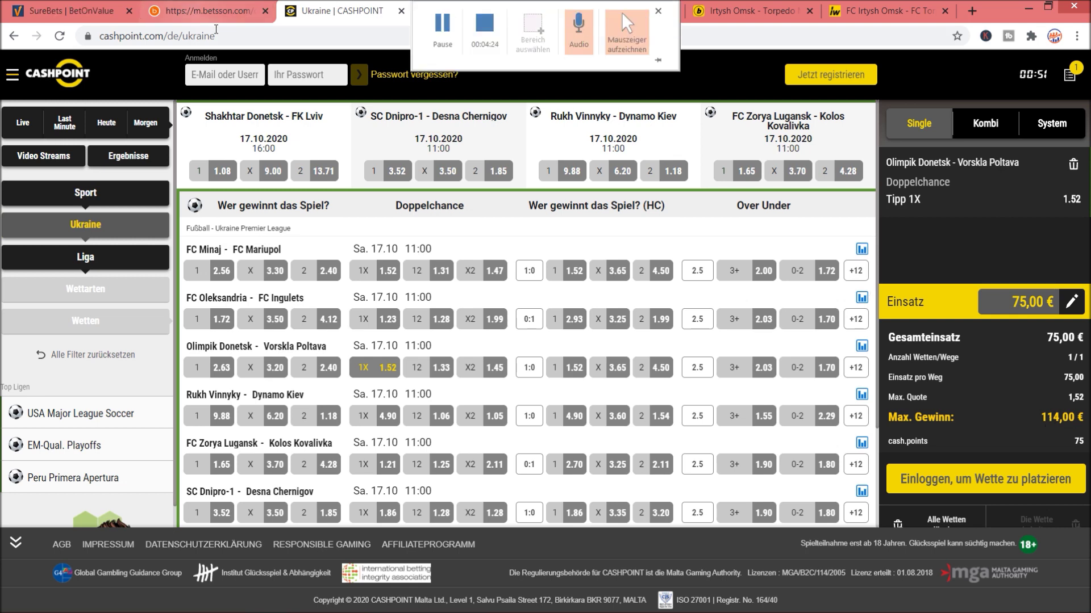
Switch to the Betsson page, reselect the Vorskla win at 4.50 against Olimpik Donetsk, and enter a stake of 25 €
click(193, 13)
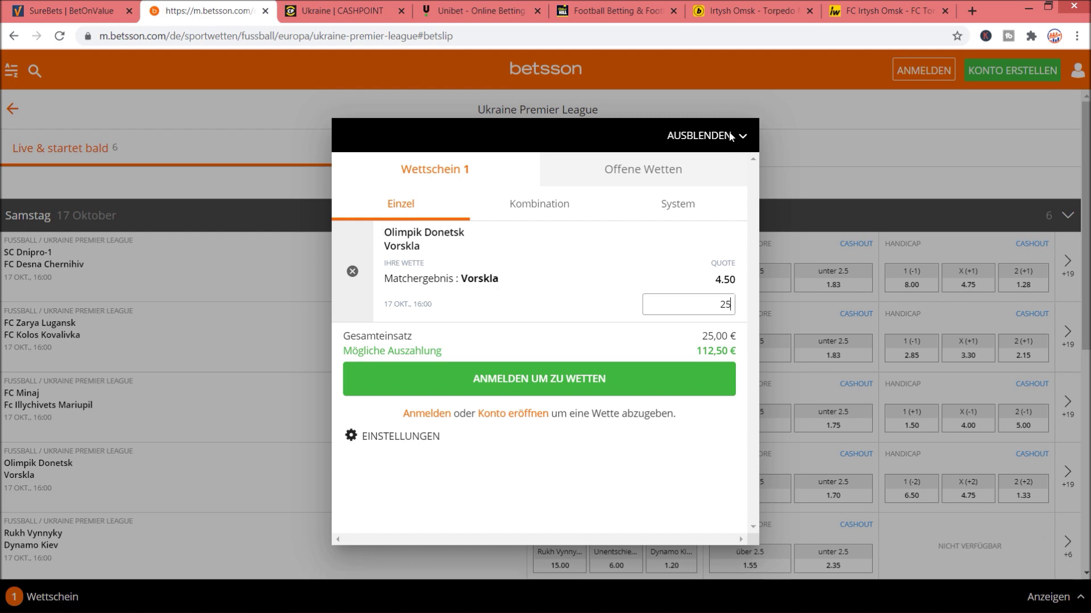
click(707, 136)
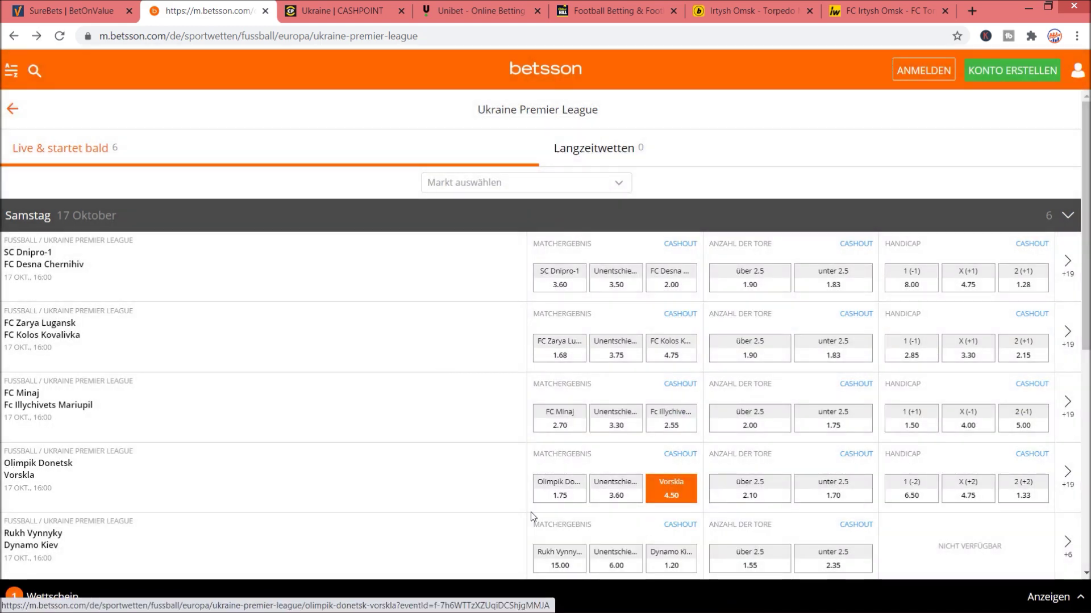
click(672, 497)
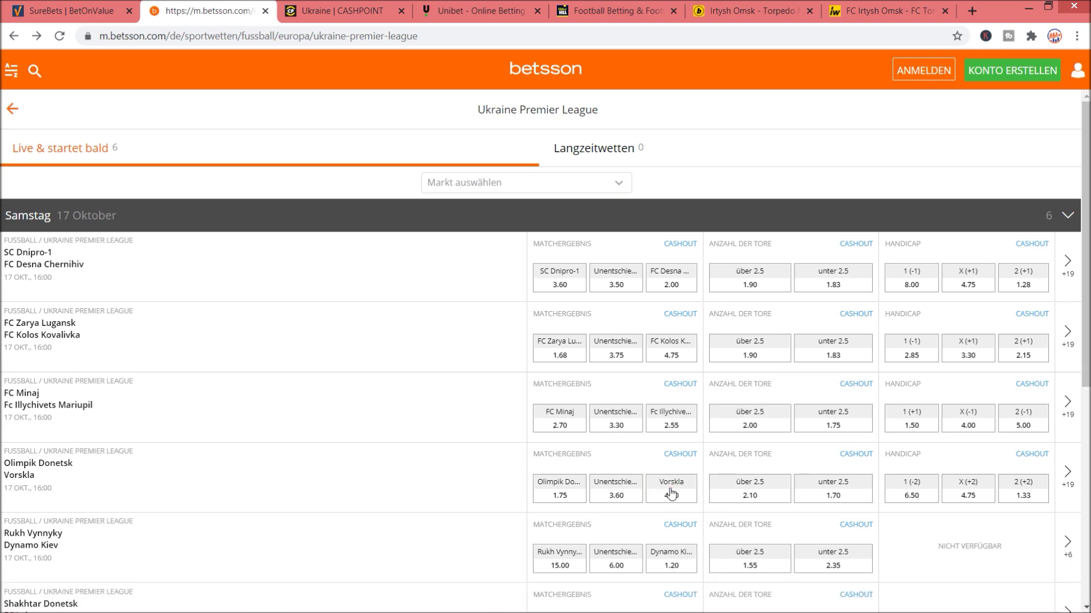
click(674, 499)
click(1027, 596)
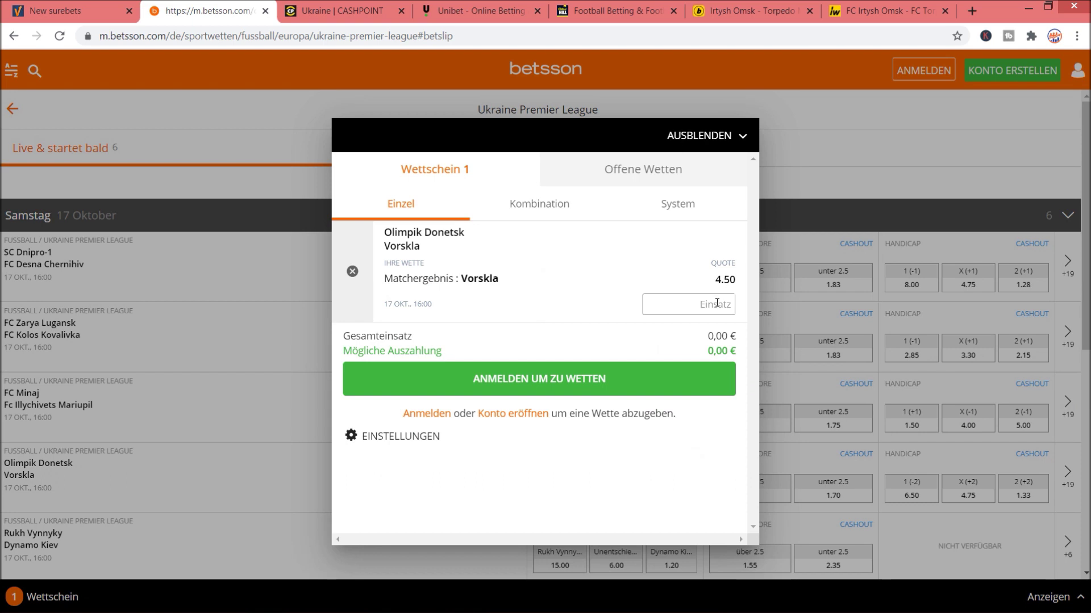
click(717, 303)
text(25)
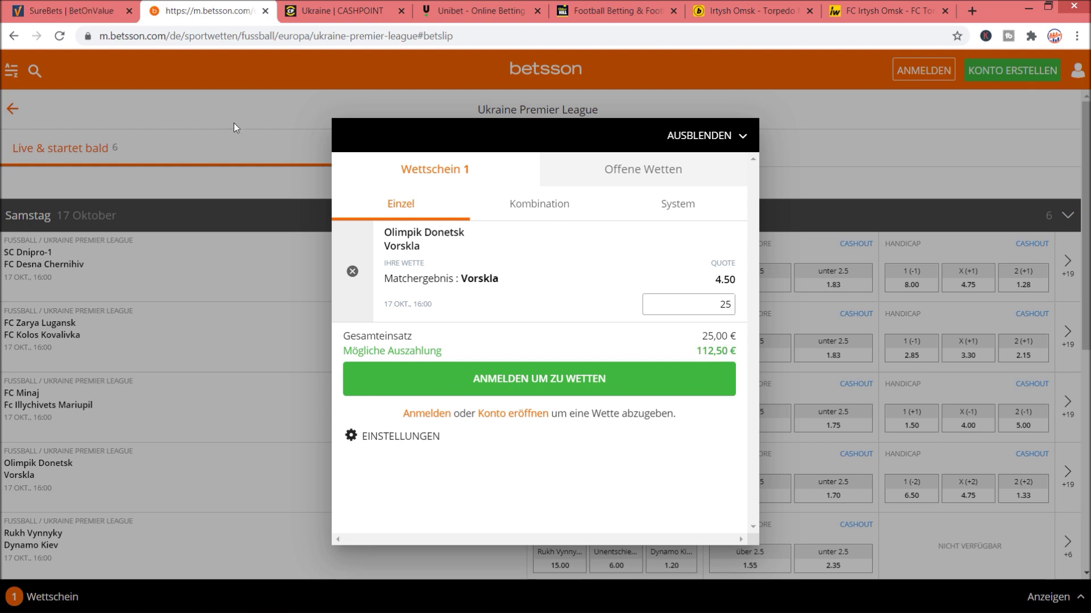
Return to the BetOnValue SureBets page and close the Surebet Calculator
click(85, 12)
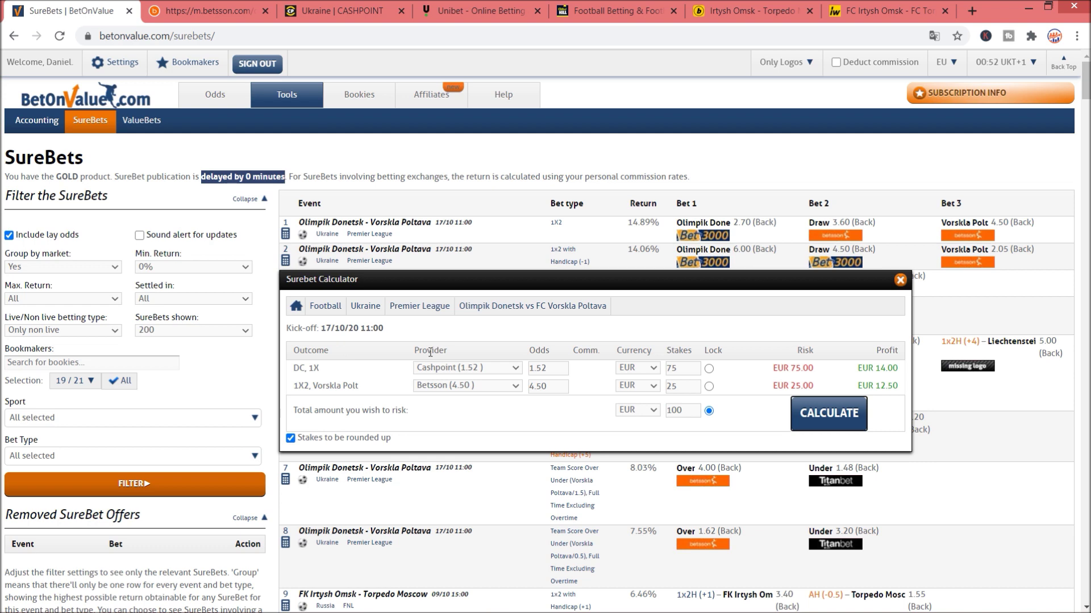
click(900, 281)
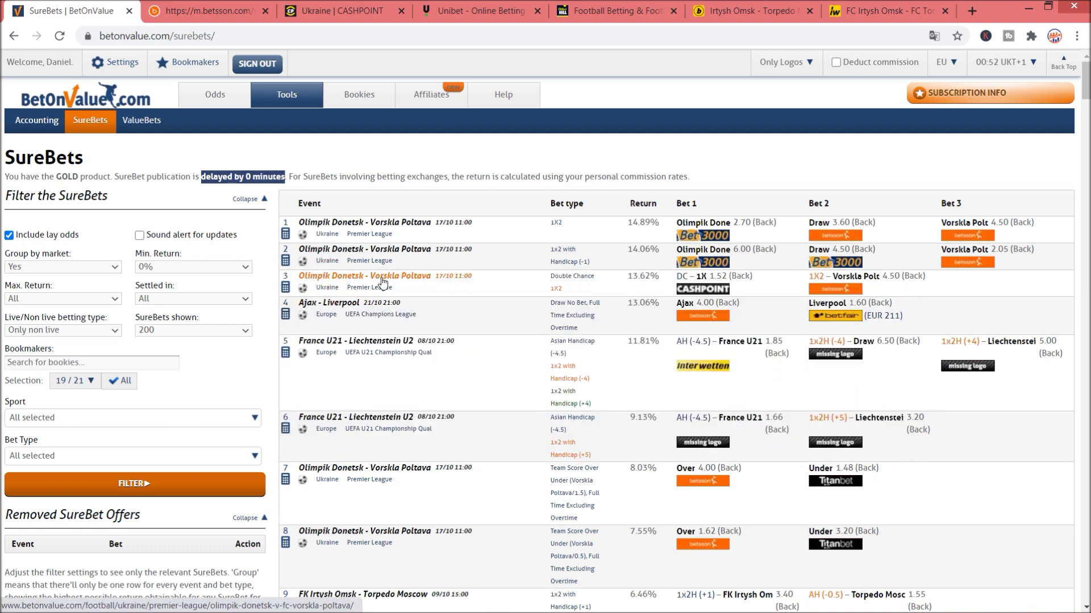
Examine the surebets list for the San Jose Earthquakes - Vancouver Whitecaps Most Bookings offer and its return
scroll(533, 330, down, 1)
scroll(533, 329, down, 3)
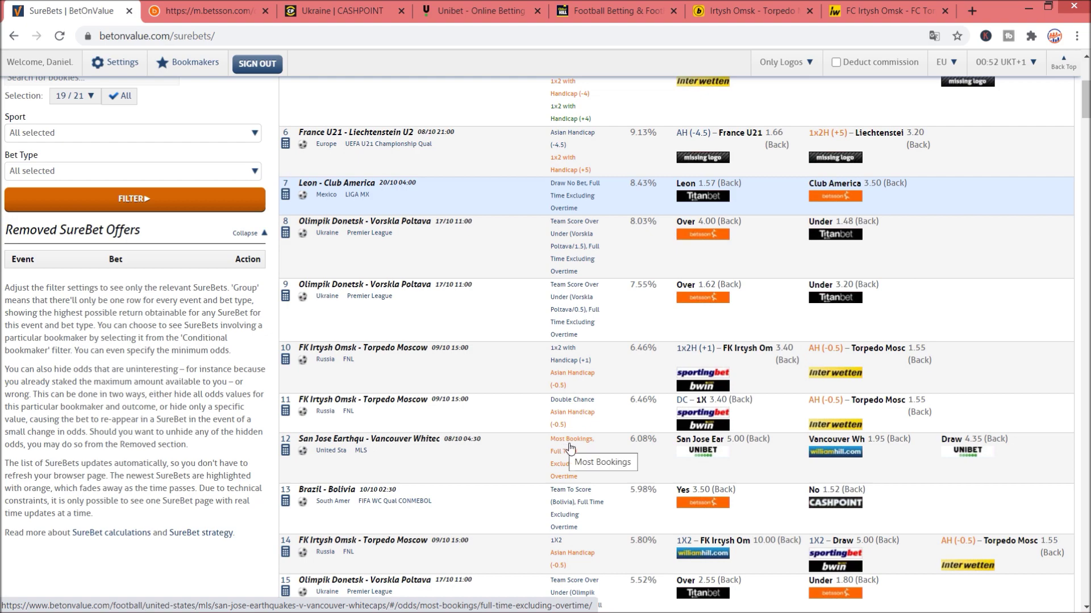
scroll(576, 439, up, 5)
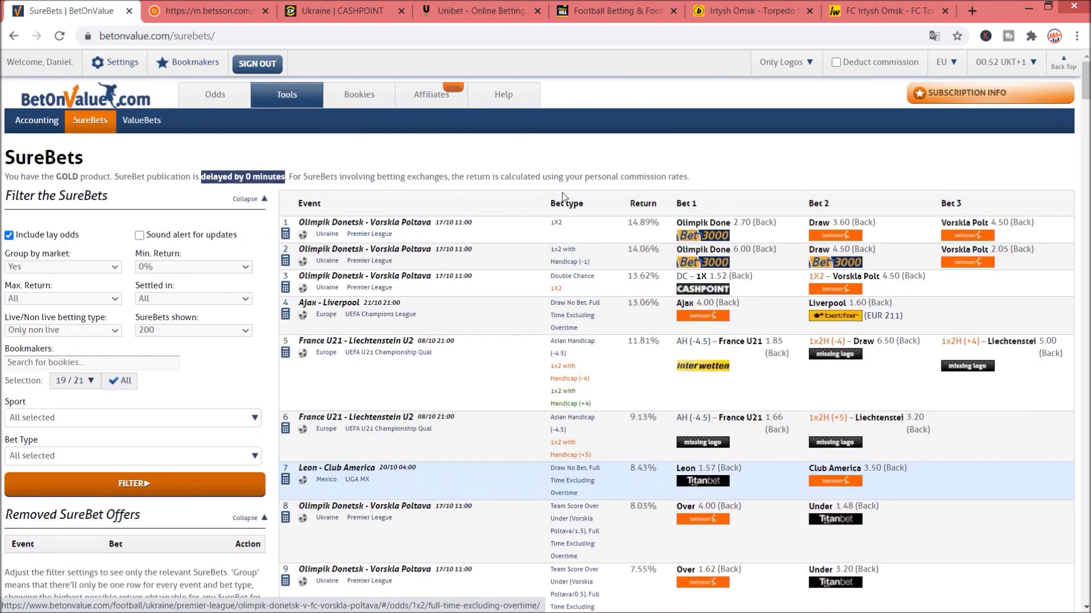
scroll(564, 199, down, 4)
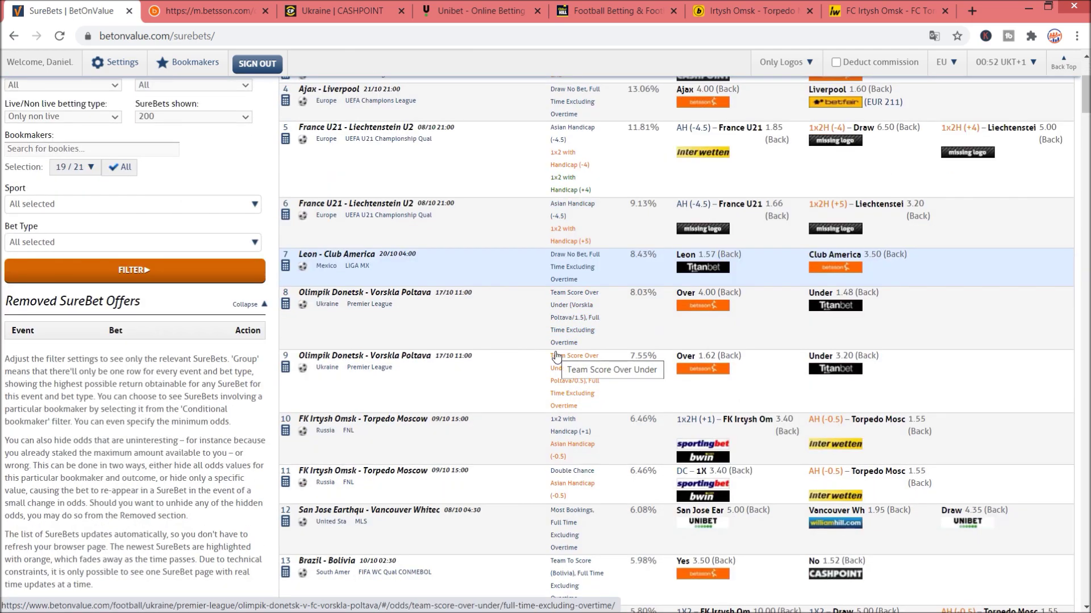
scroll(554, 369, down, 1)
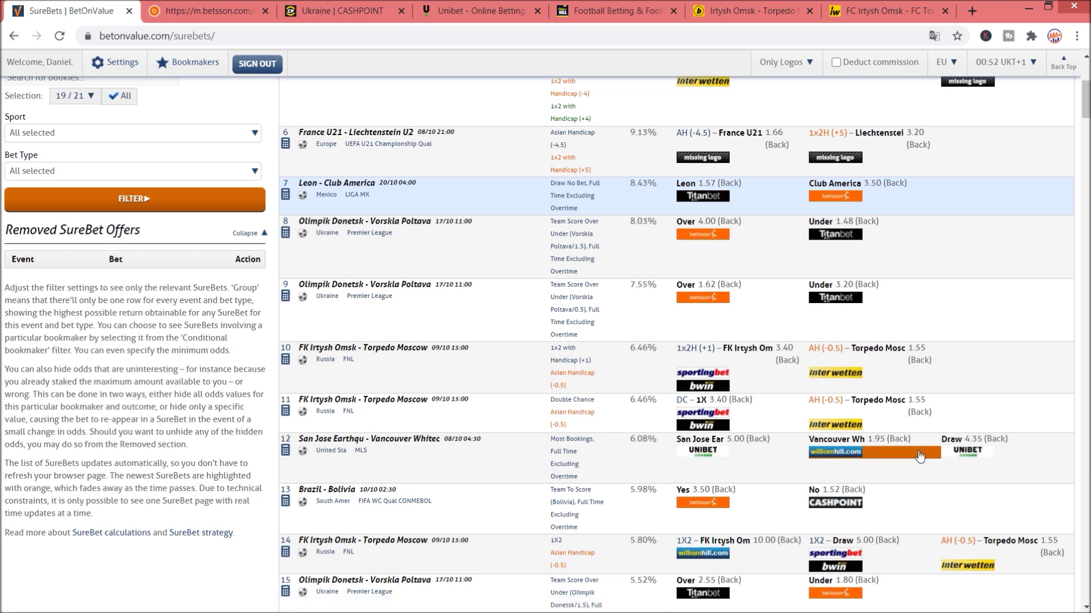
drag(629, 439, 652, 439)
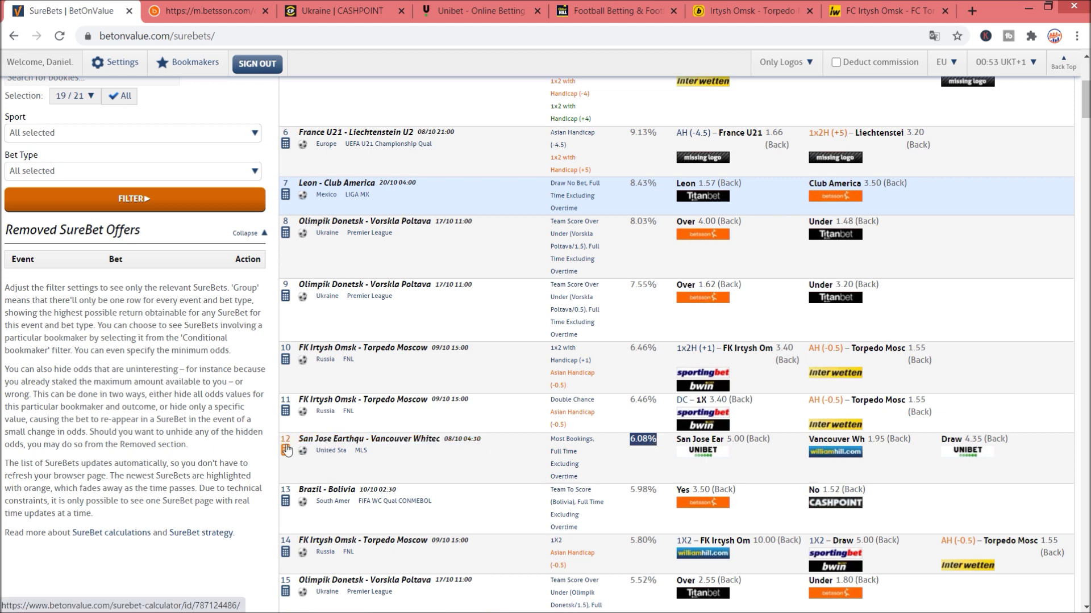
Open the Surebet Calculator for San Jose Earthquakes - Vancouver Whitecaps and calculate rounded-up stakes for a total risk of 100 EUR
click(285, 452)
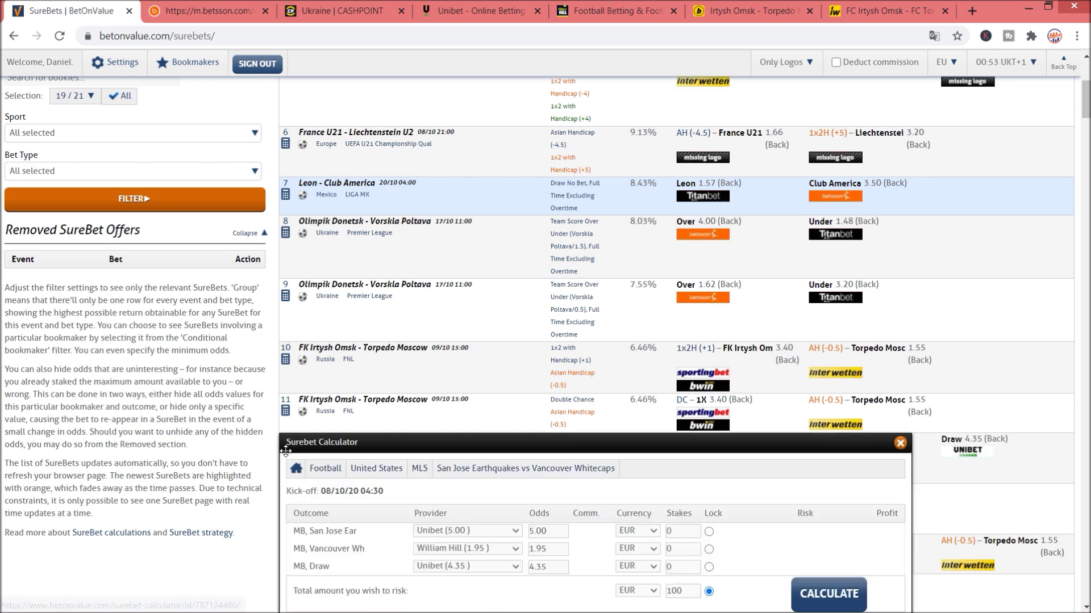
scroll(423, 467, down, 3)
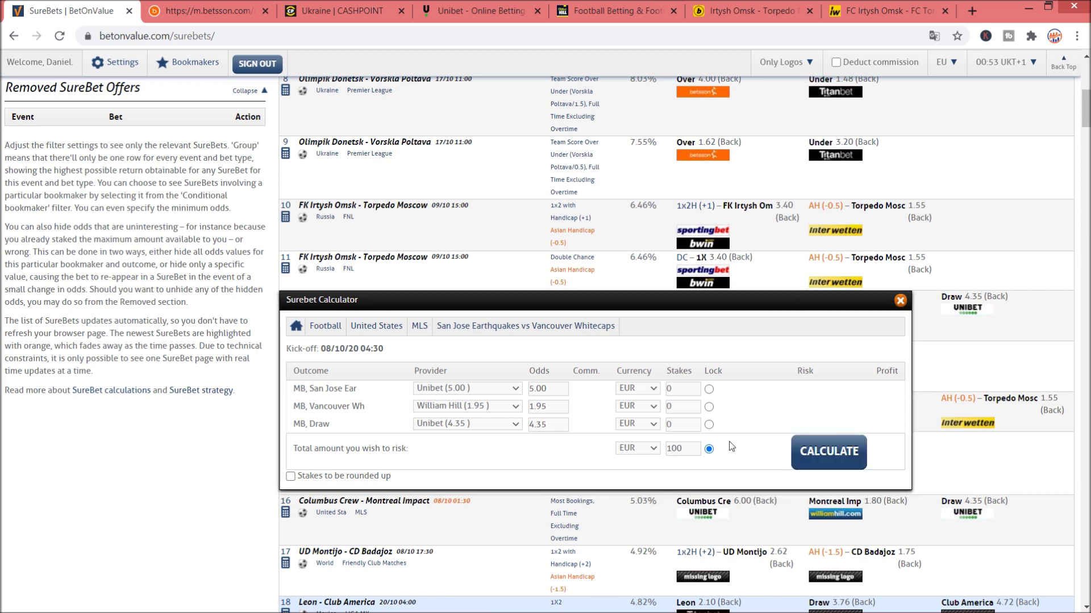
click(826, 459)
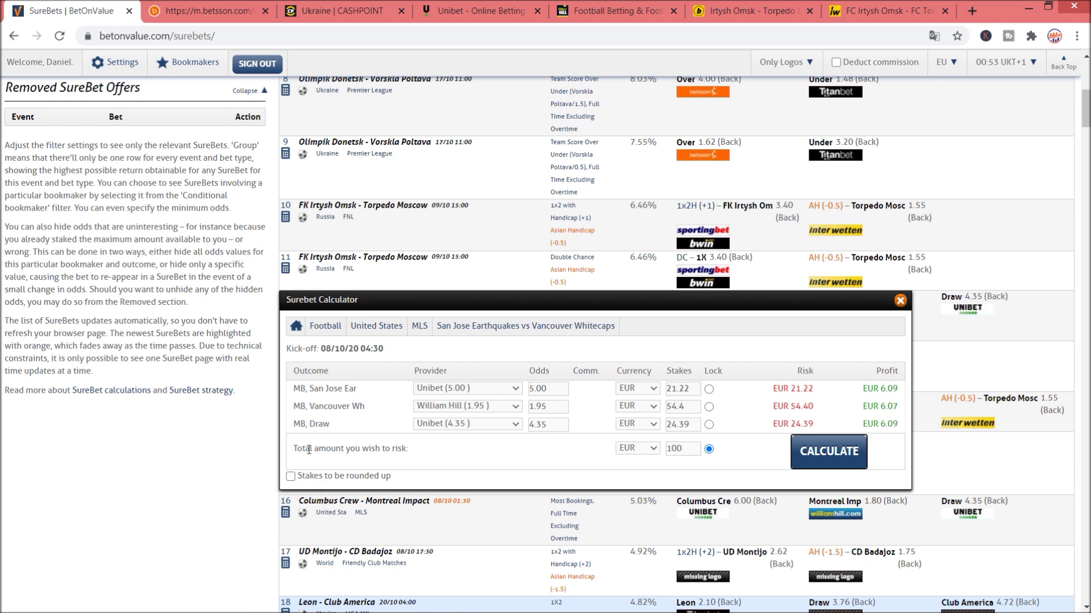
click(291, 477)
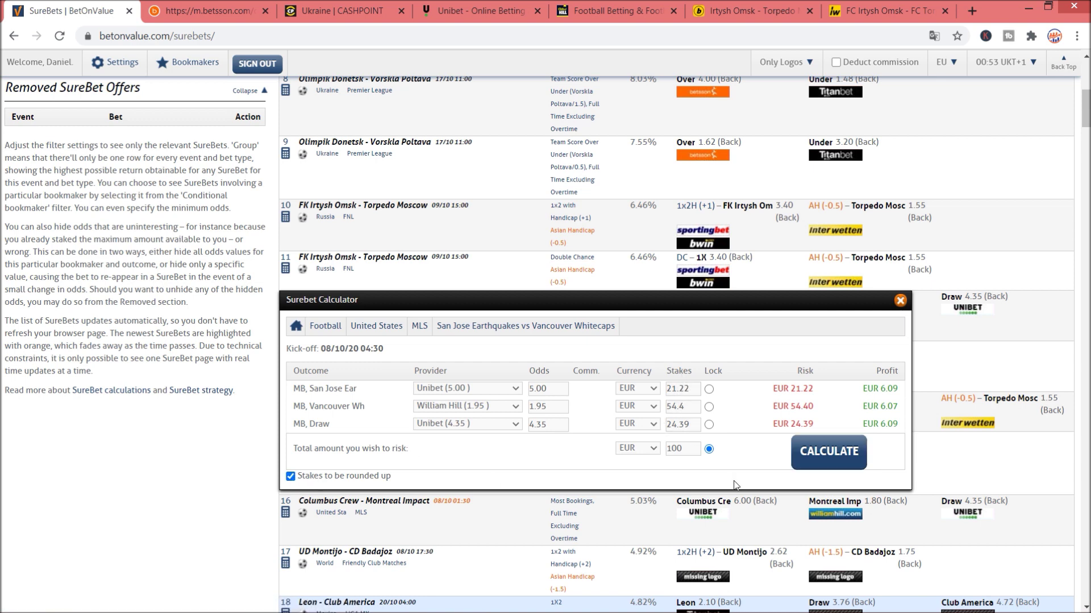
click(821, 459)
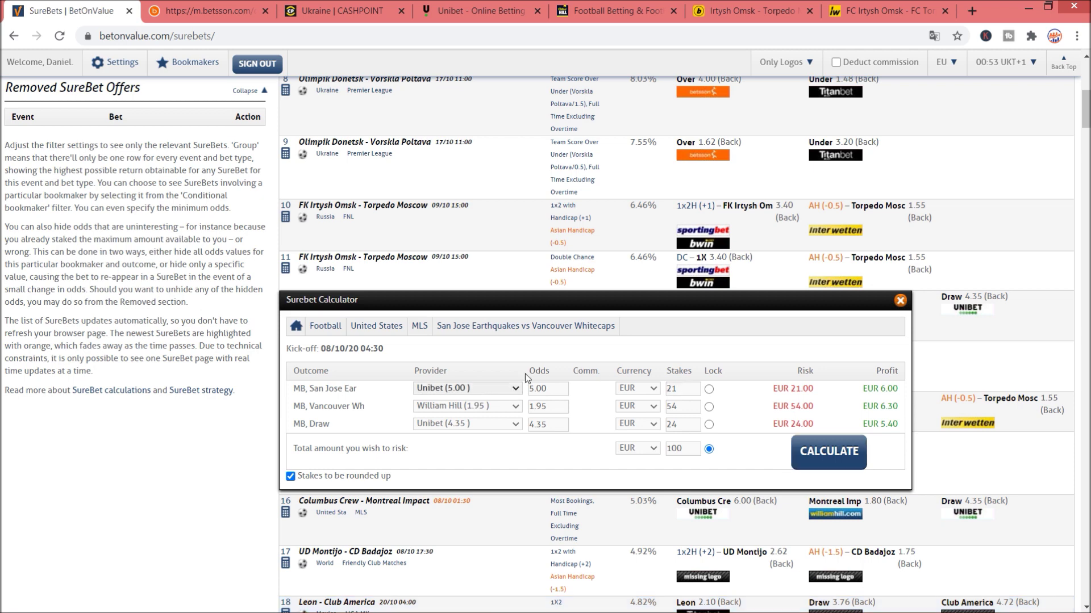
Switch to the Unibet page and examine the San Jose Earthquakes - Vancouver Whitecaps match and its Most Cards market
mouse_move(440, 4)
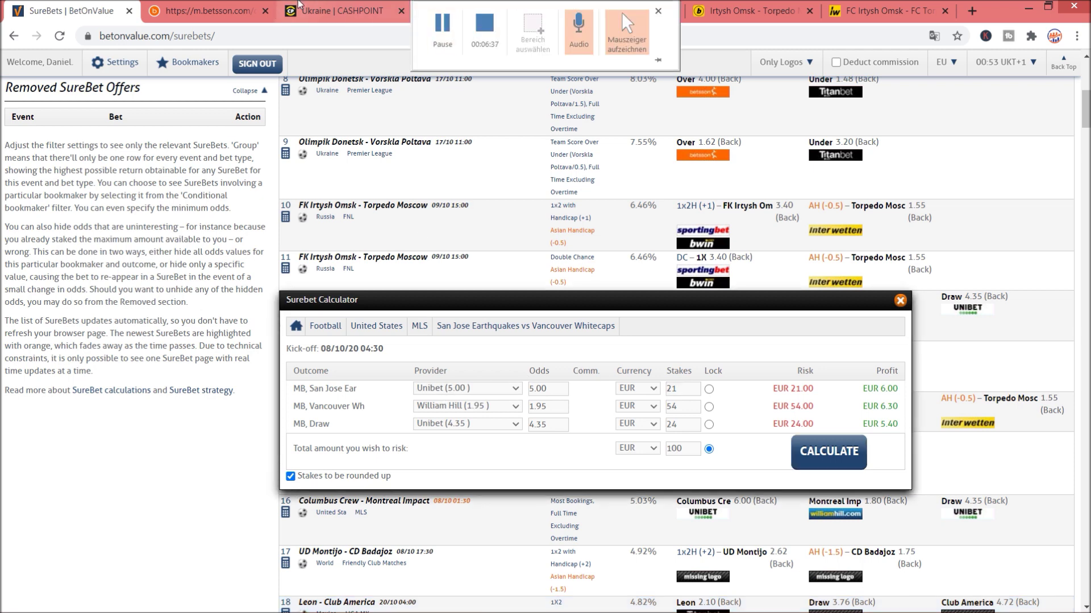
click(461, 9)
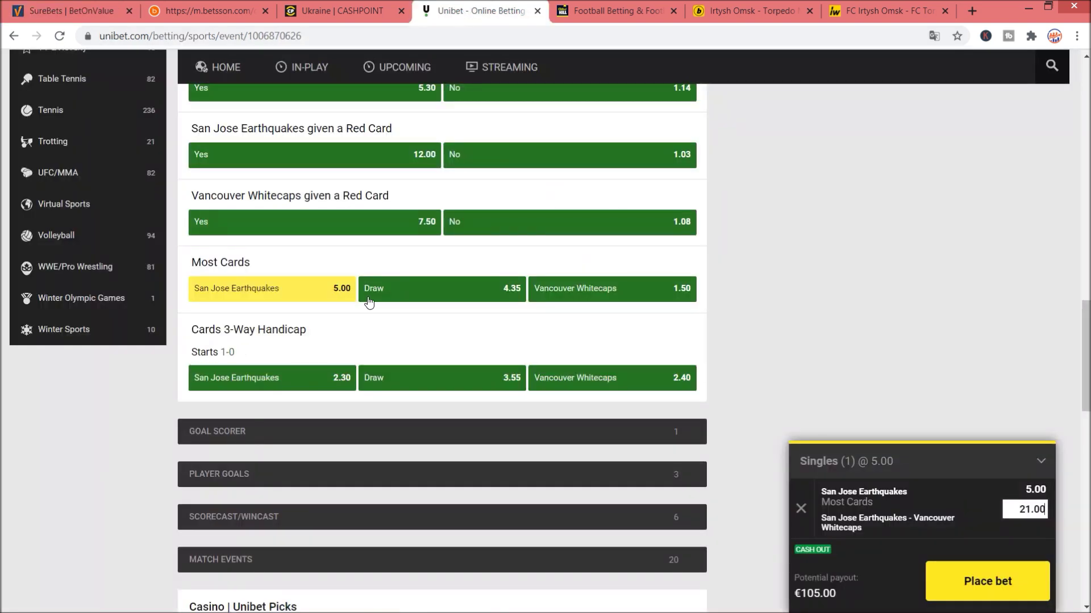
scroll(272, 263, up, 5)
scroll(230, 256, up, 15)
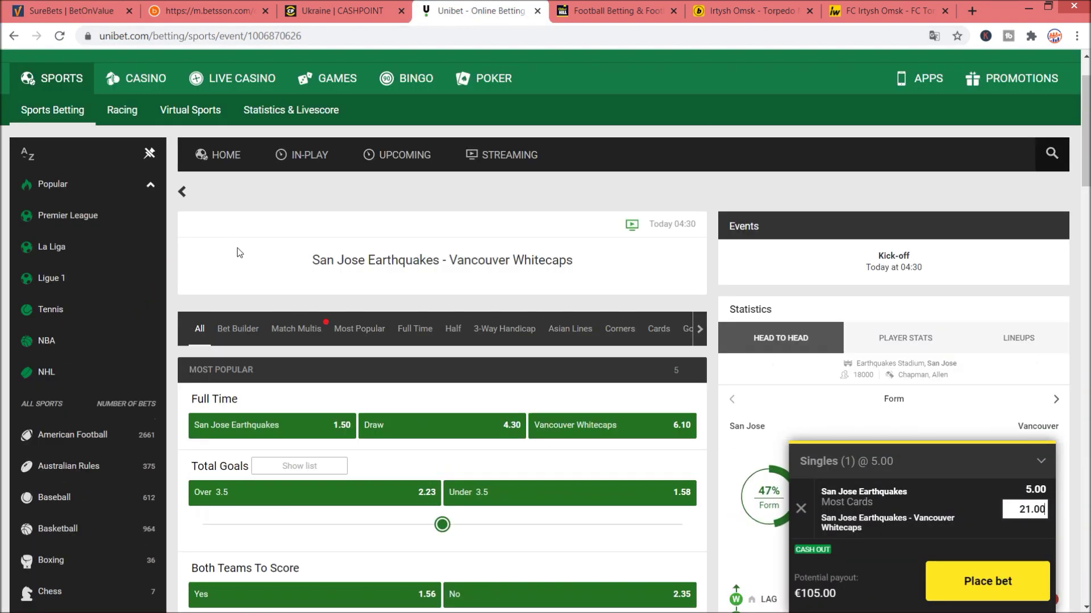
scroll(552, 258, down, 1)
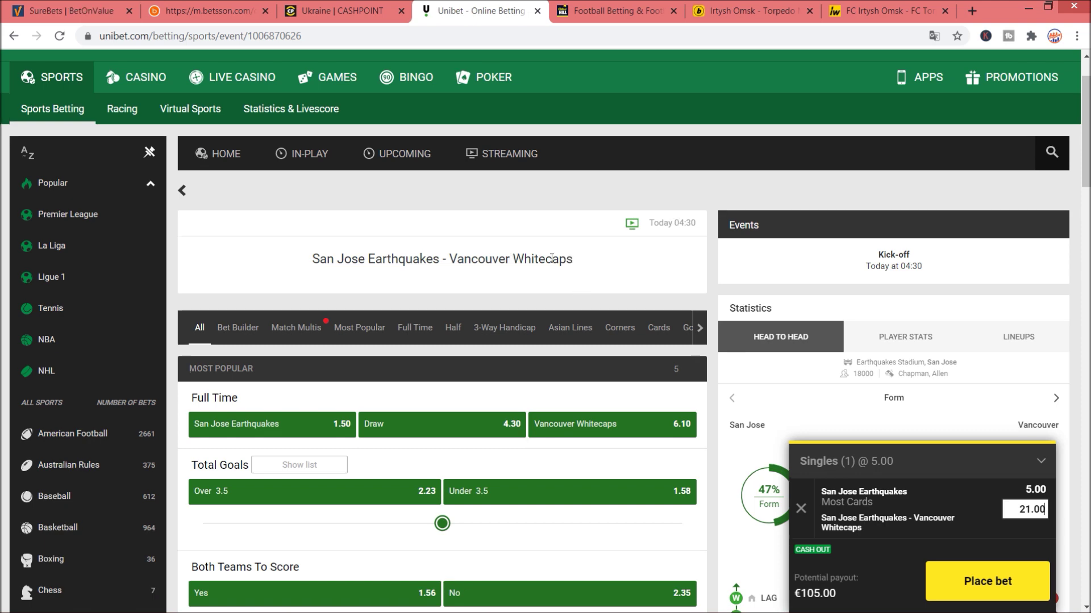
scroll(551, 258, down, 20)
scroll(550, 258, up, 1)
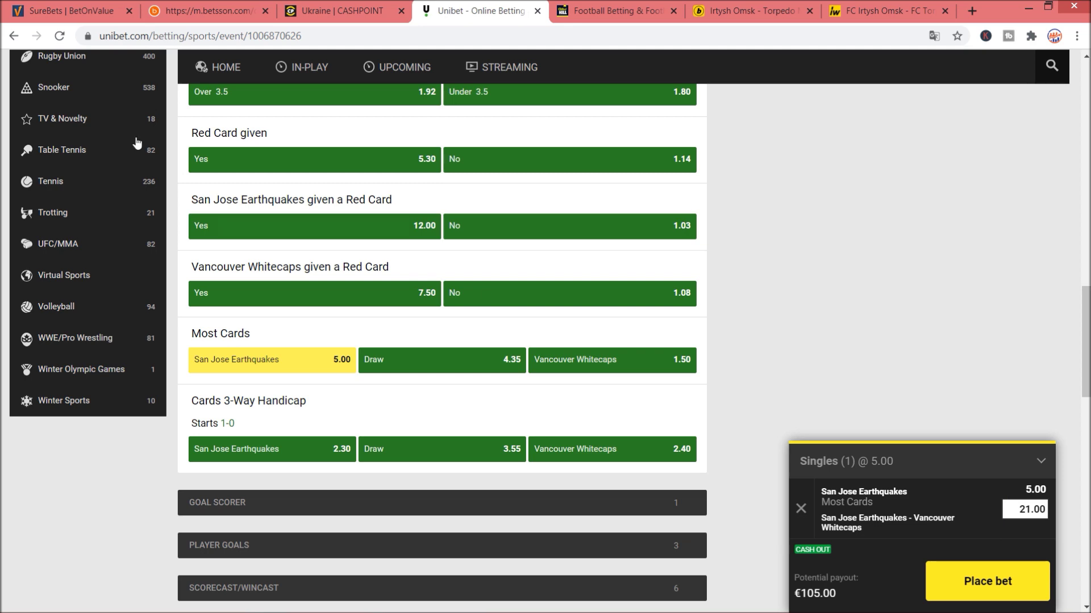
Compare the San Jose Earthquakes stake and payout on the Unibet bet slip with the Surebet Calculator
click(72, 10)
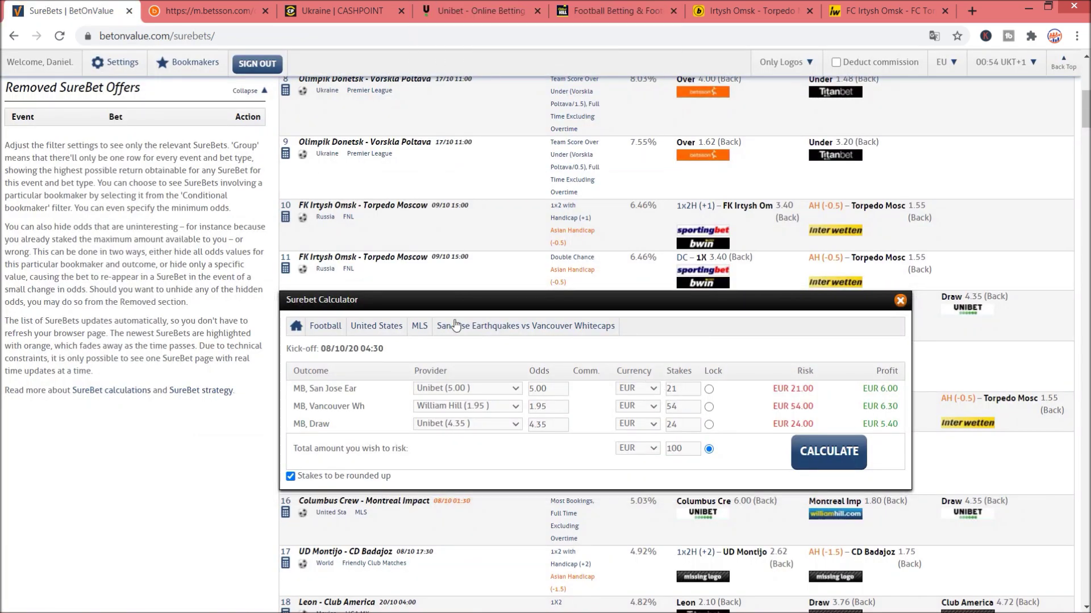
key(ctrl+4)
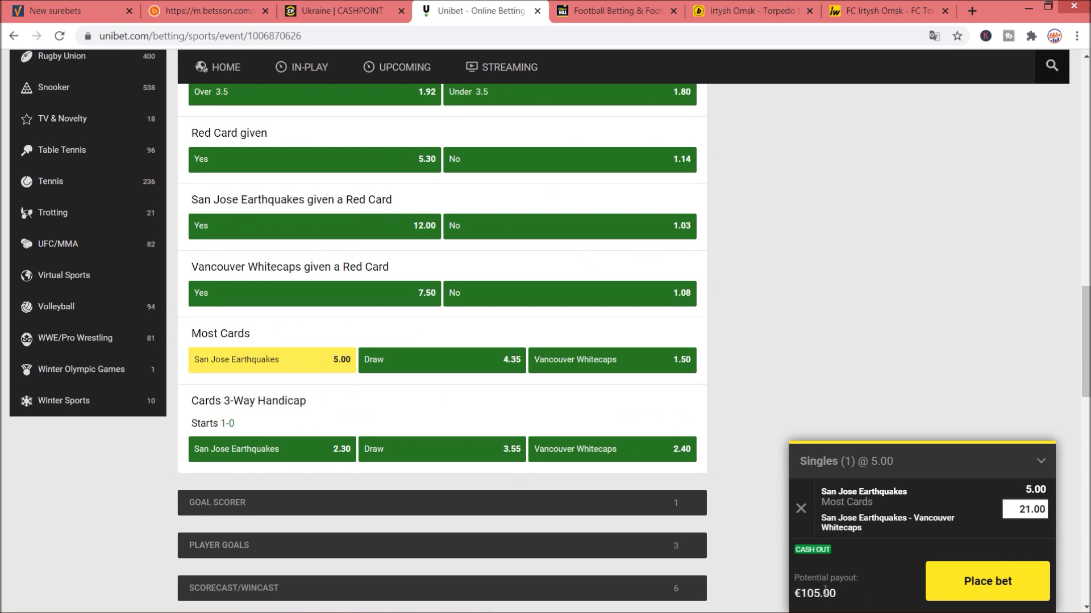
click(51, 8)
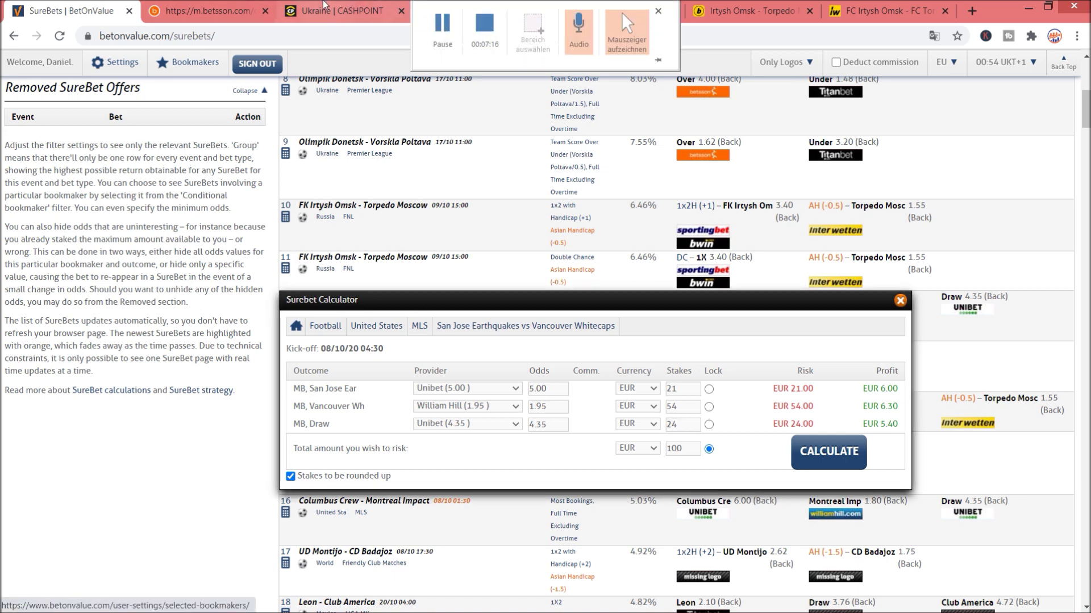
Replace the San Jose Earthquakes selection on Unibet with the Most Cards Draw at 4.35 and enter a stake of 24 €
click(469, 8)
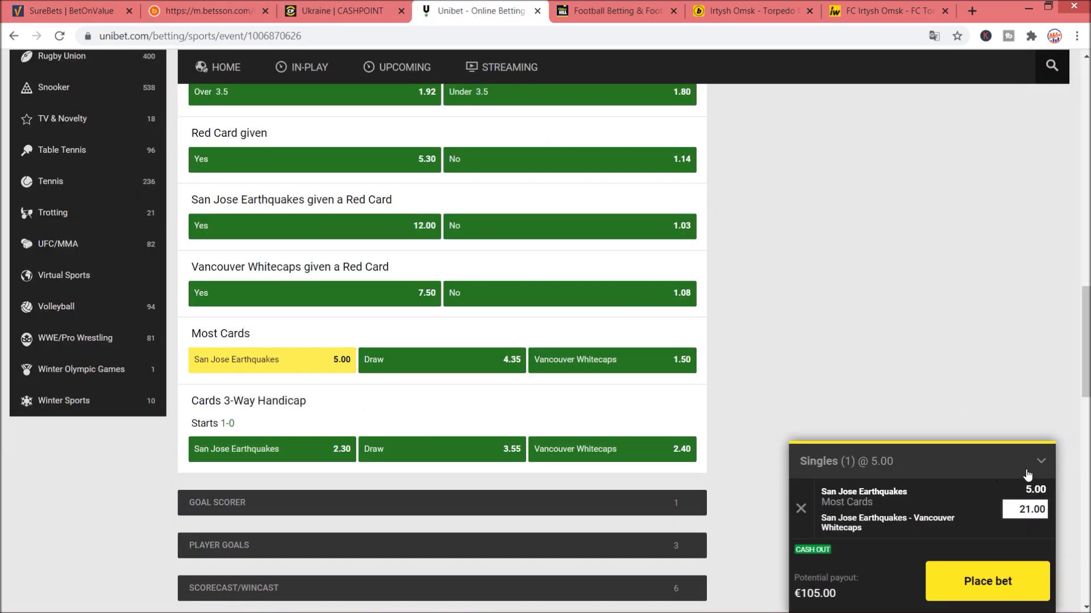
click(334, 370)
click(436, 370)
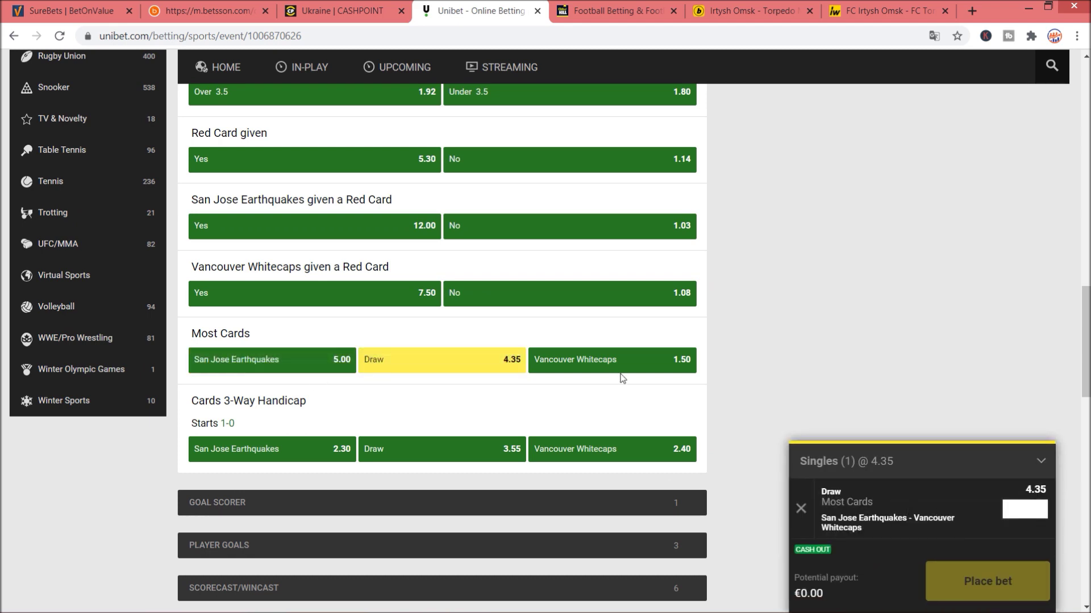
click(90, 16)
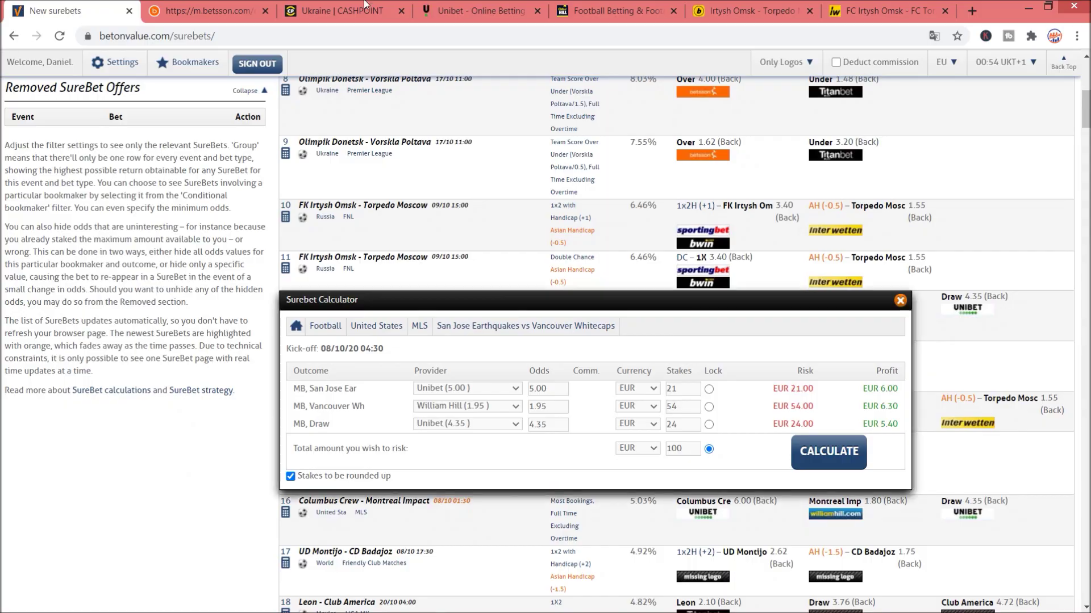
click(477, 11)
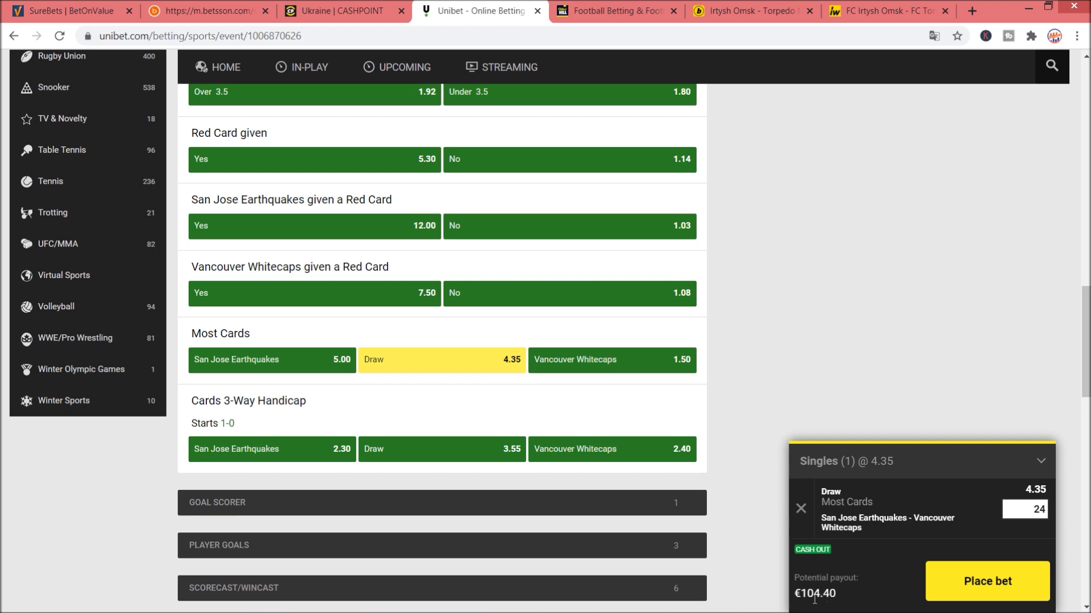
Check William Hill's Vancouver Whitecaps Most Booking Points bet slip against the Surebet Calculator, and close the calculator
click(65, 11)
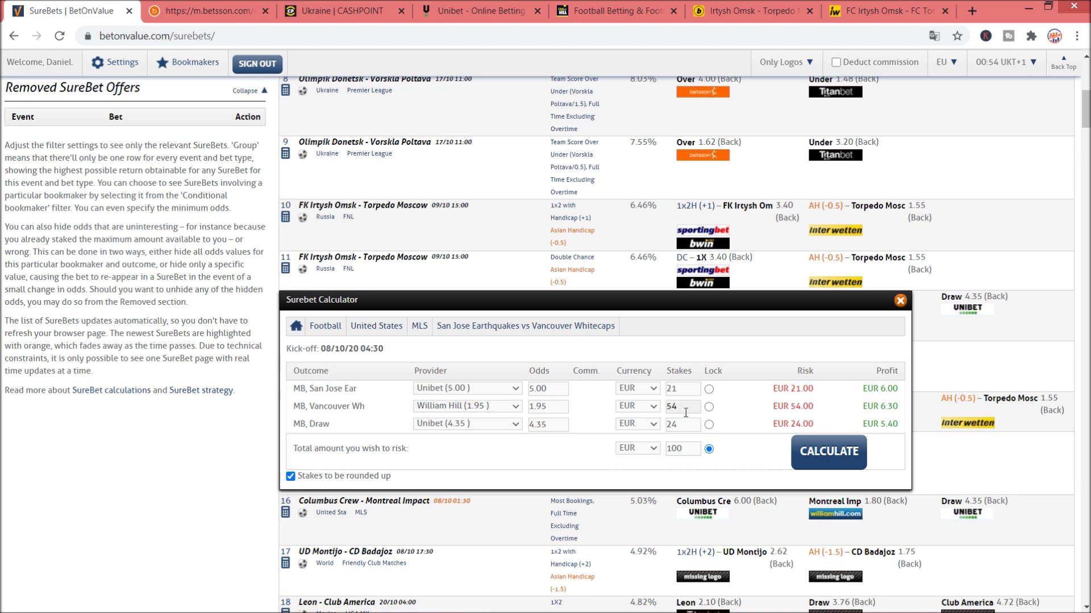
key(ctrl+5)
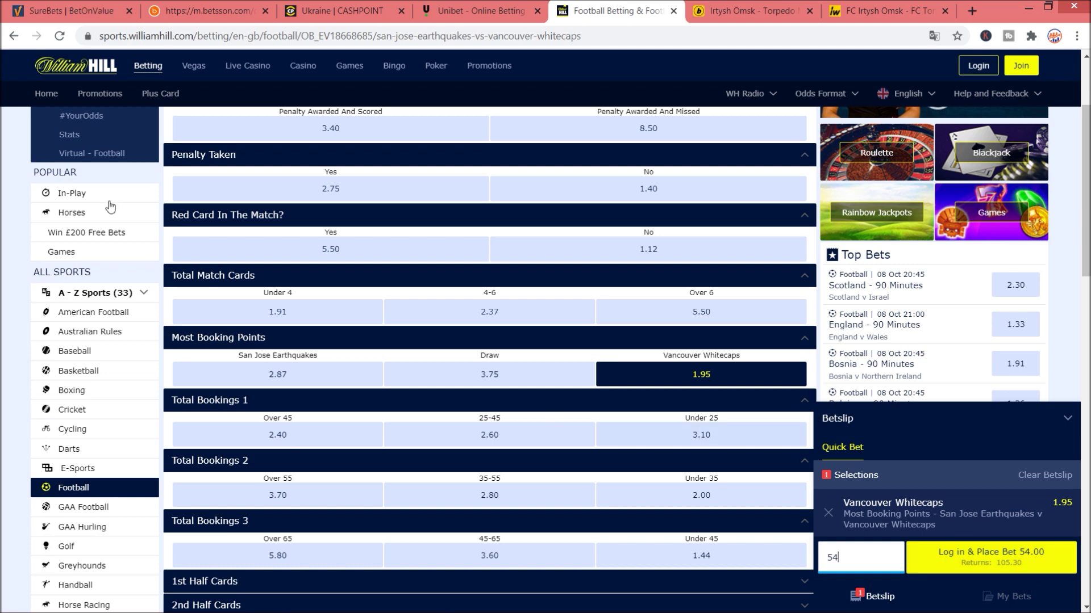
click(64, 10)
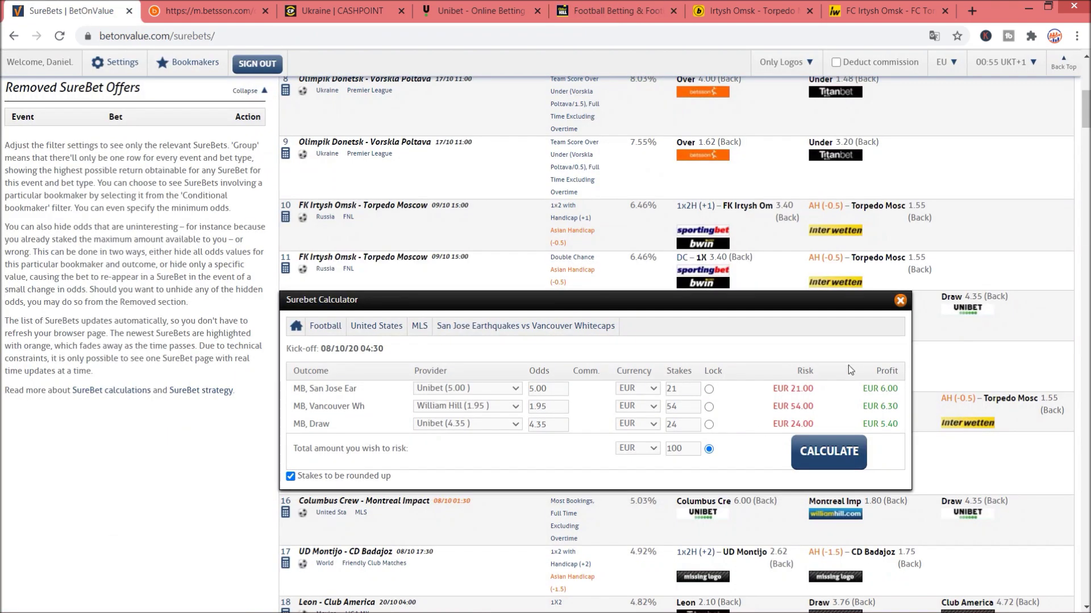
click(899, 300)
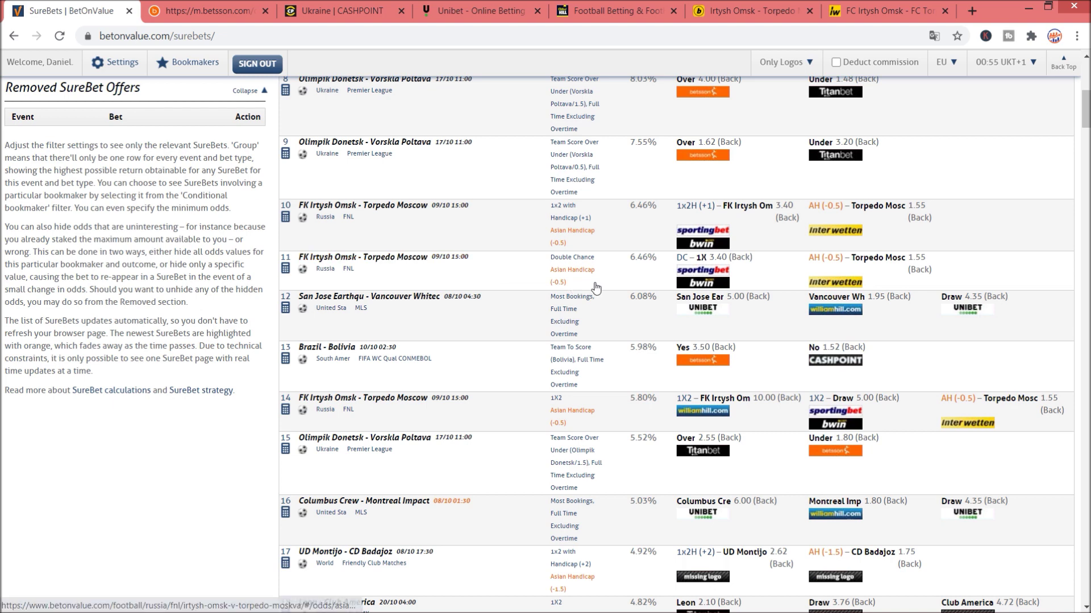
Open the Surebet Calculator for the FK Irtysh Omsk - Torpedo Moscow Double Chance offer and examine the available bookmakers for both outcomes
click(286, 268)
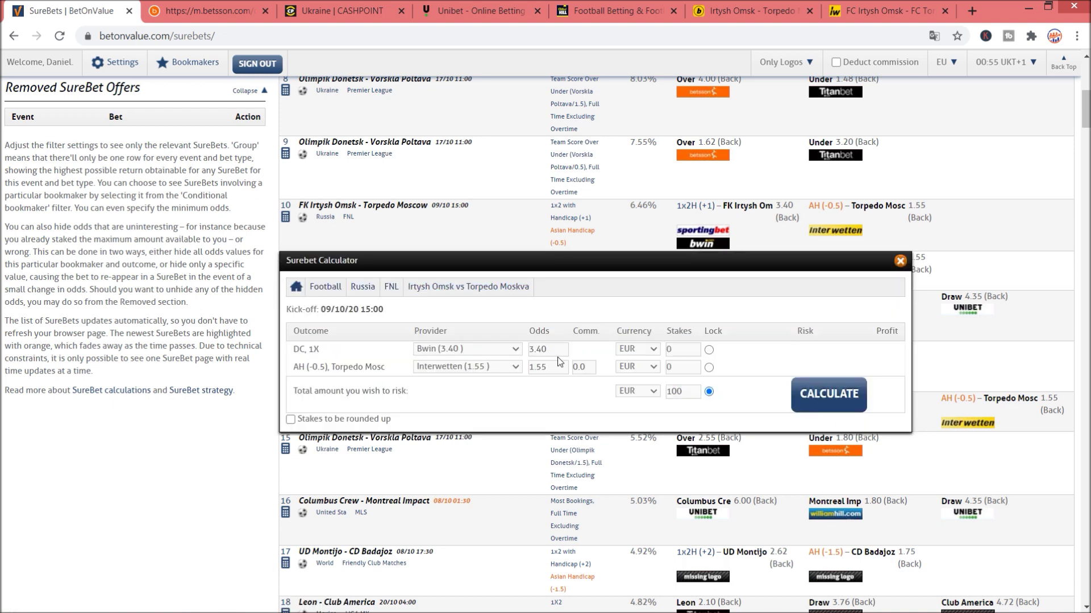
click(515, 349)
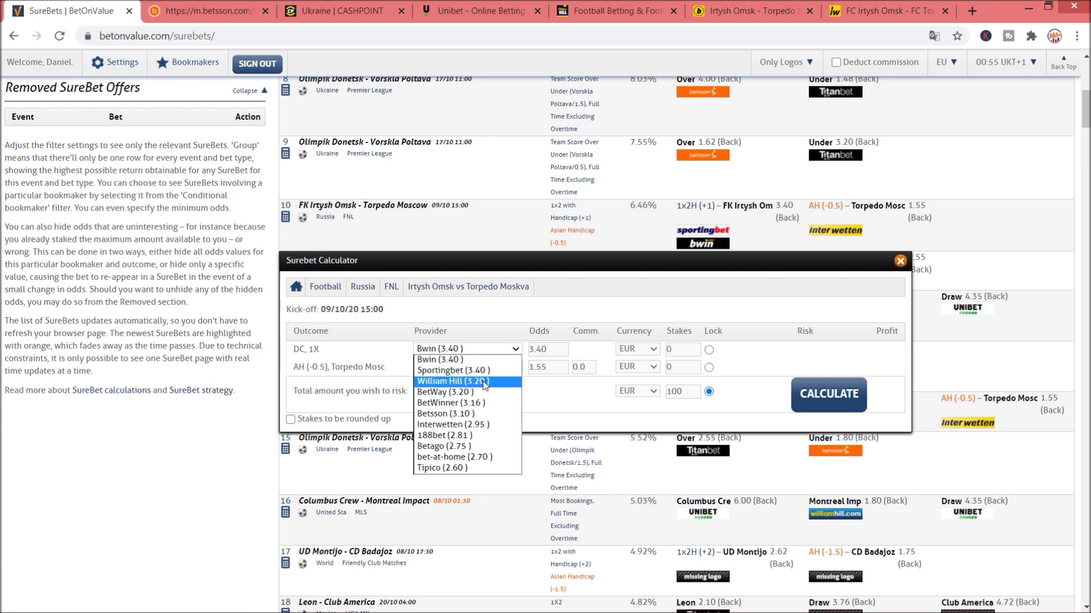
click(515, 367)
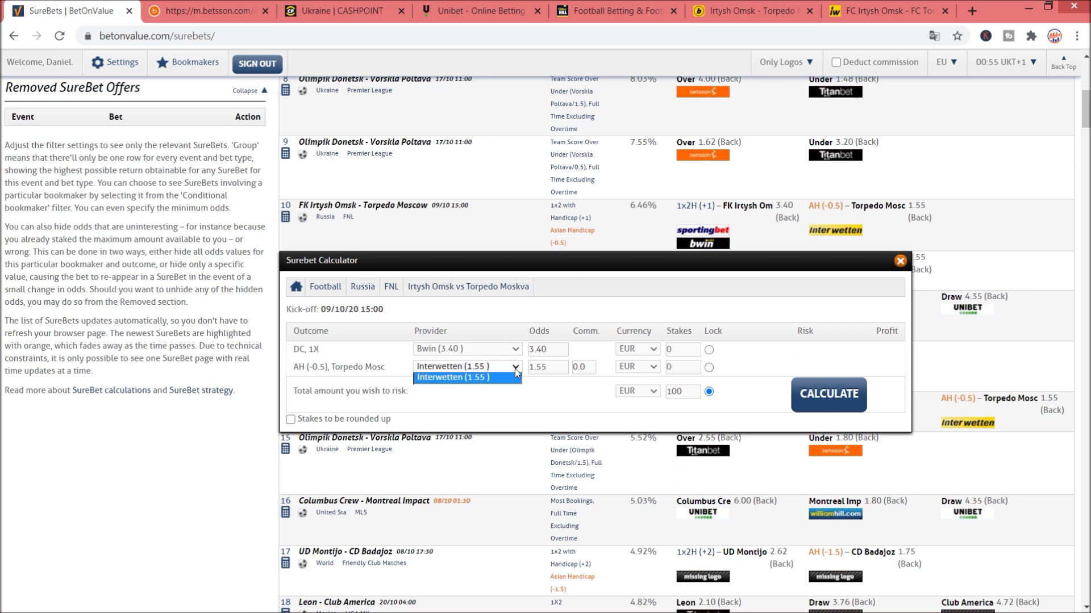
click(516, 372)
click(455, 368)
click(488, 371)
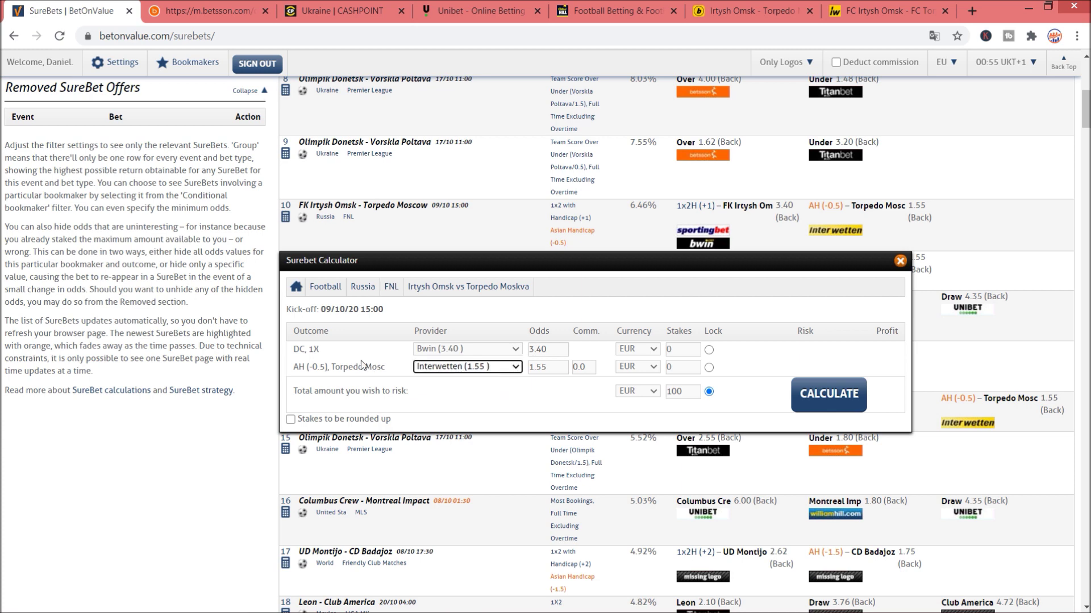
click(463, 350)
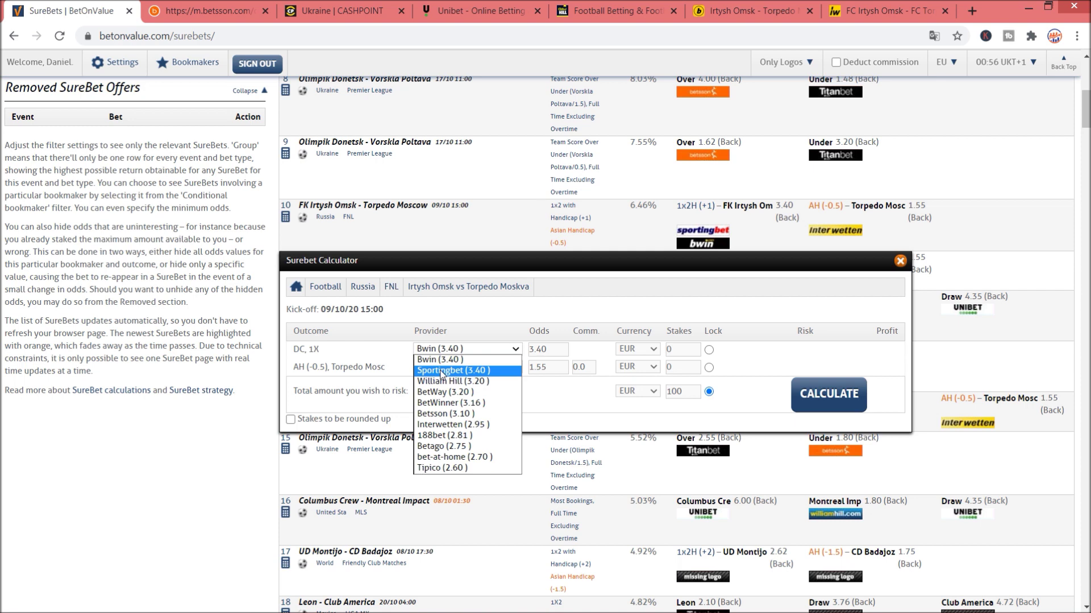
click(441, 327)
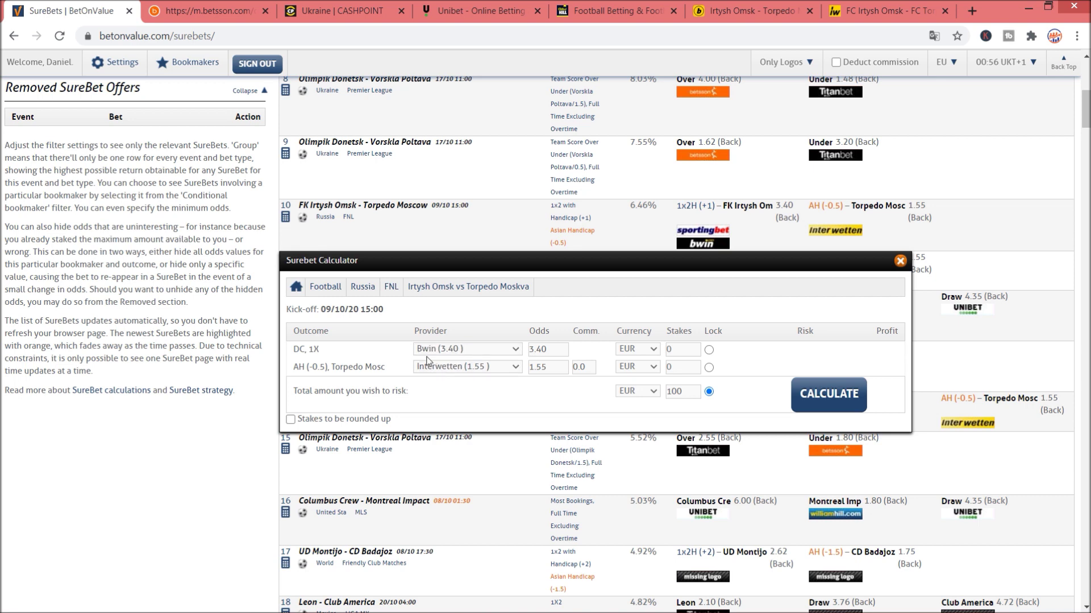
click(444, 351)
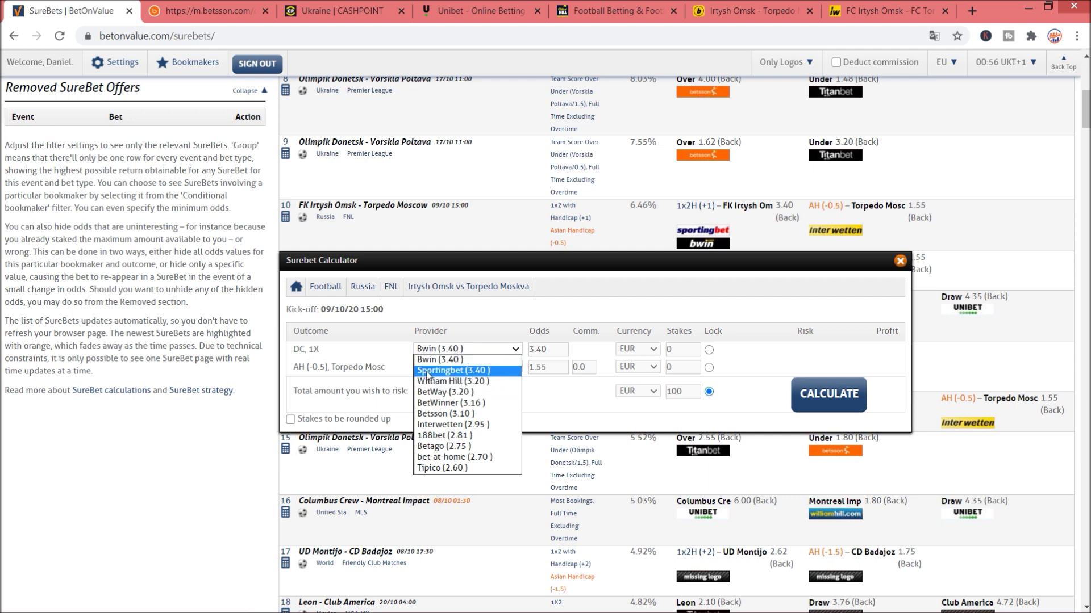
click(436, 315)
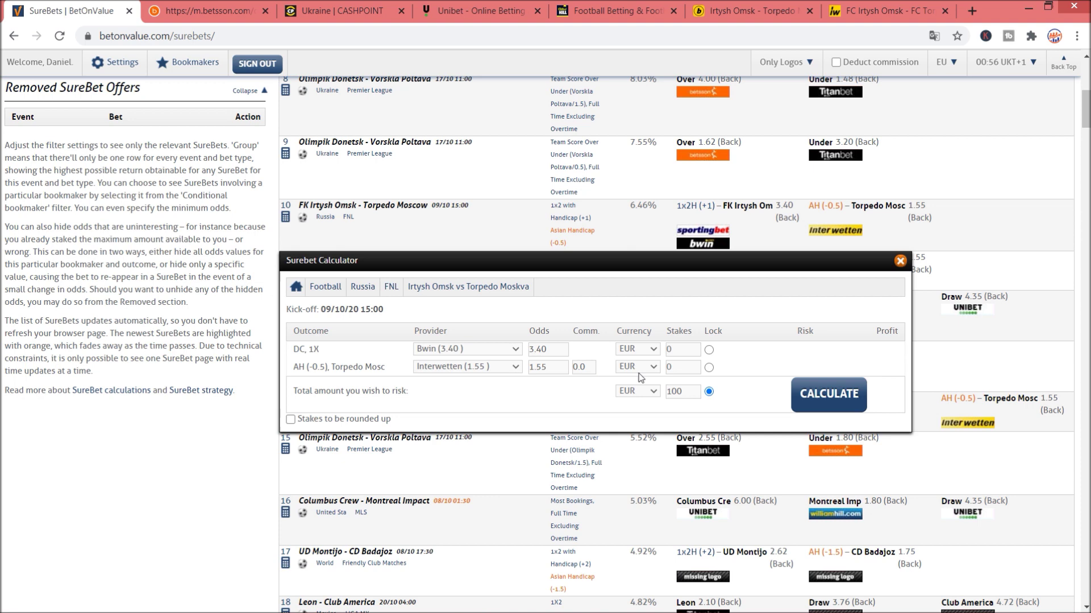
Lock the Interwetten stake on Torpedo Moscow at 100 EUR and calculate the surebet with rounded-up stakes
click(691, 369)
click(709, 368)
click(684, 367)
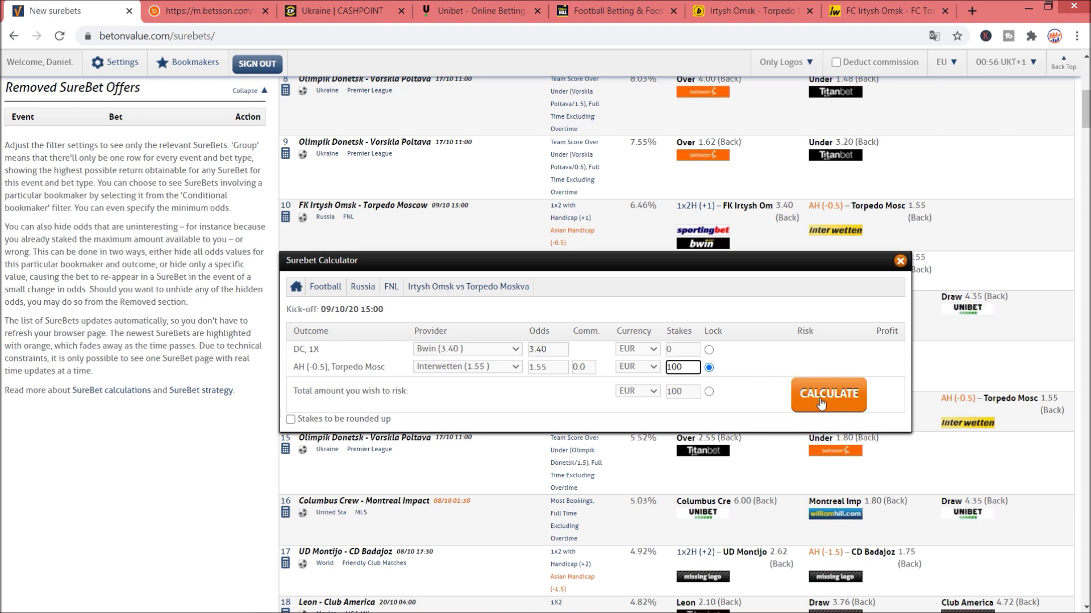
click(291, 420)
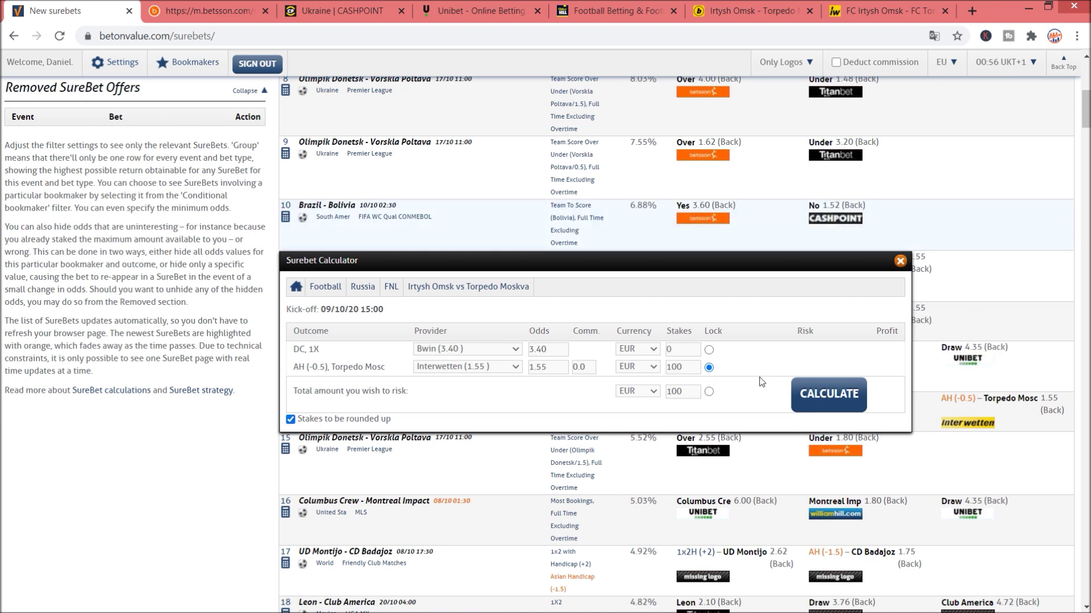
click(832, 401)
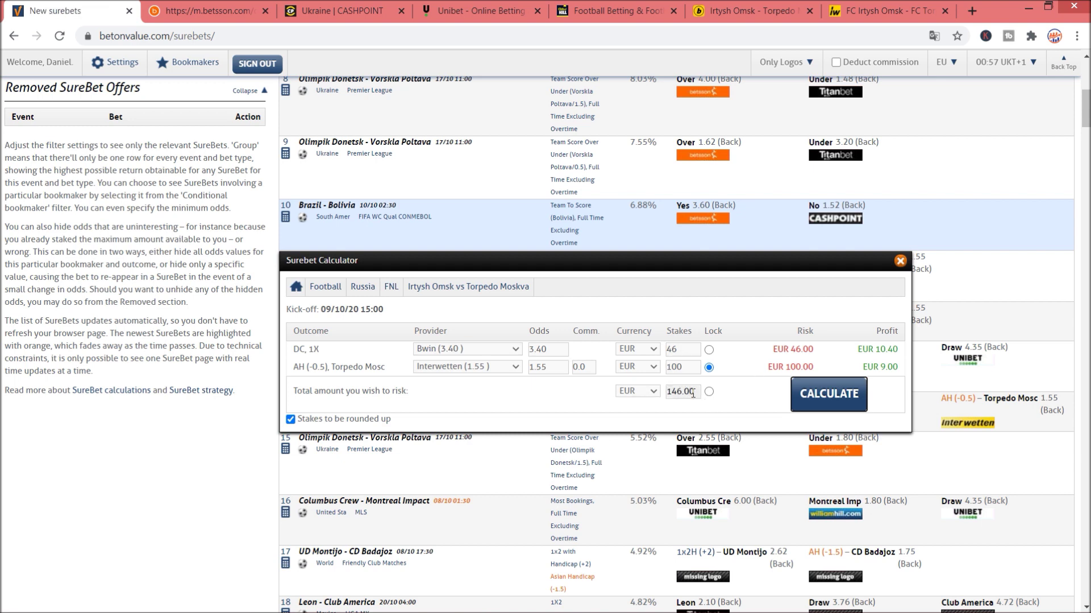
Switch to the bwin page, set the Irtysh Omsk or X stake to 46 €, and compare the possible winnings with the calculator
click(731, 12)
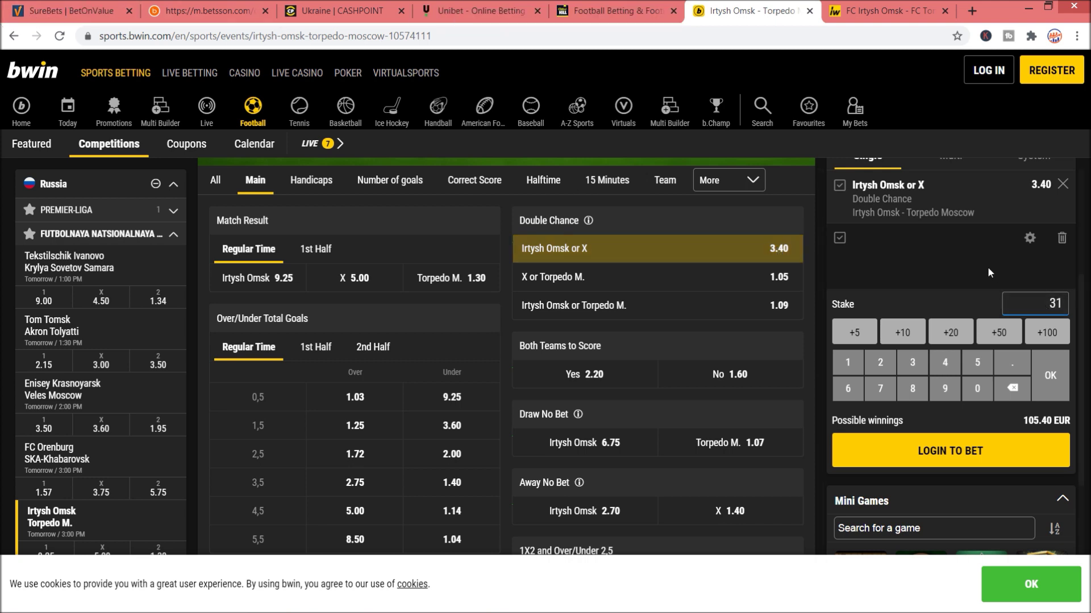
key(BackSpace)
key(BackSpace)
text(46)
click(68, 10)
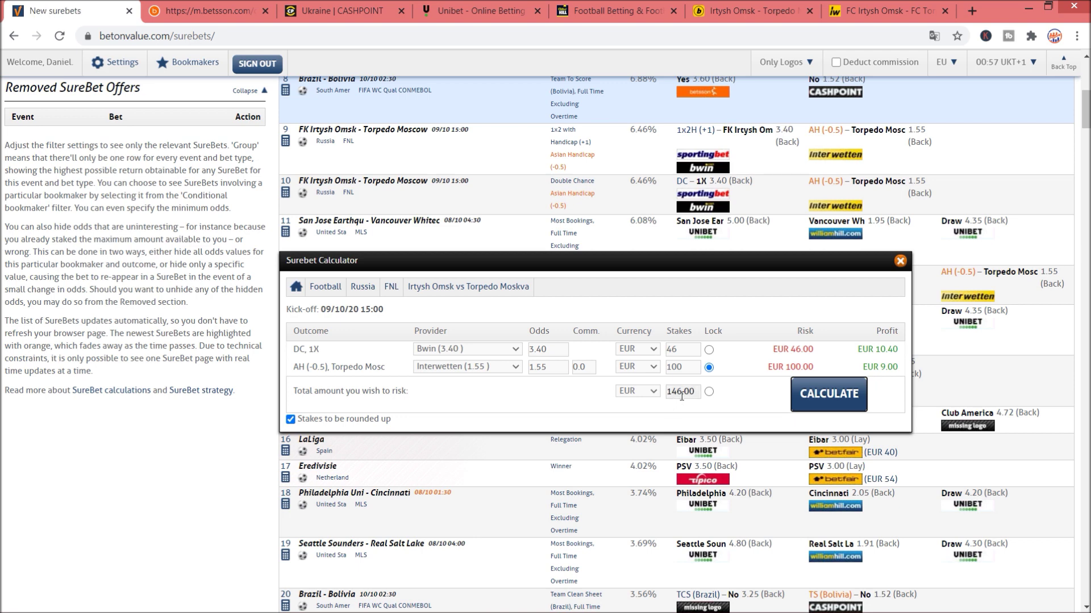
click(742, 11)
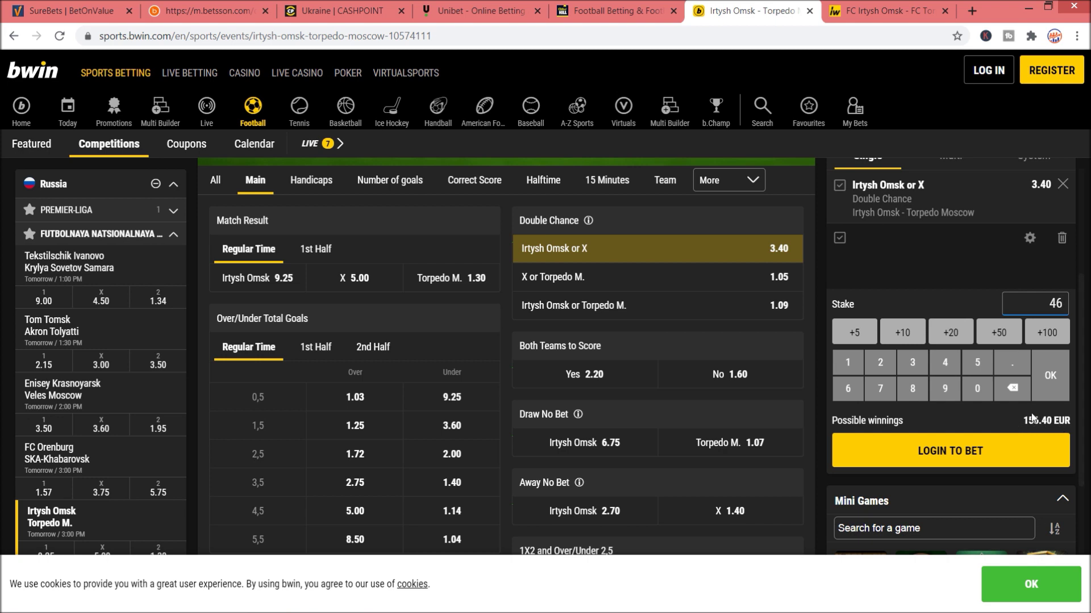
Switch to the Interwetten page and clear the stake on FC Torpedo Moscow (-0.5) in the bet slip
click(898, 7)
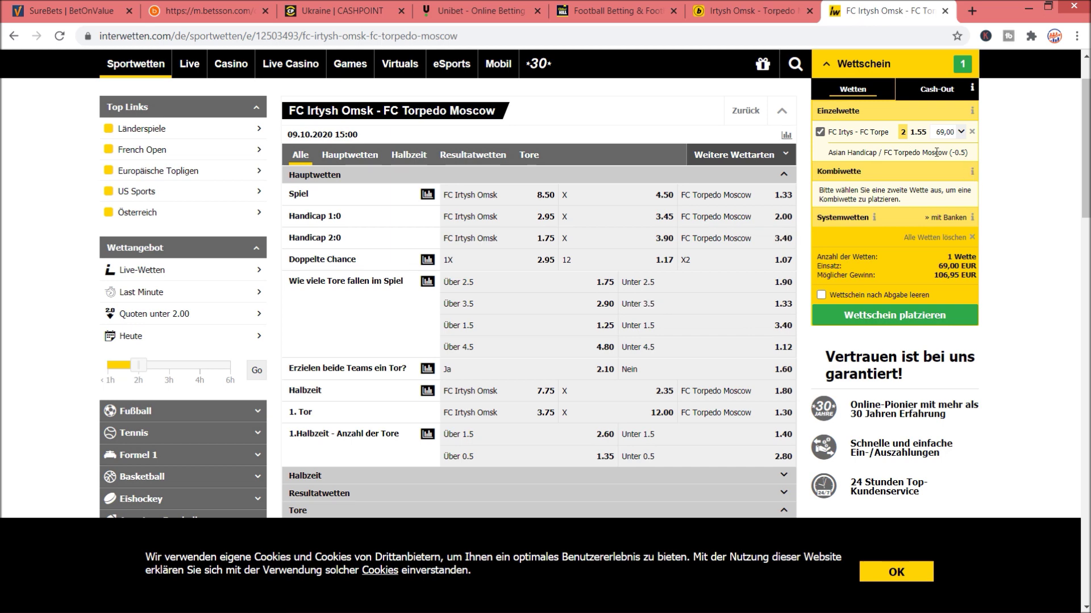
scroll(625, 284, down, 8)
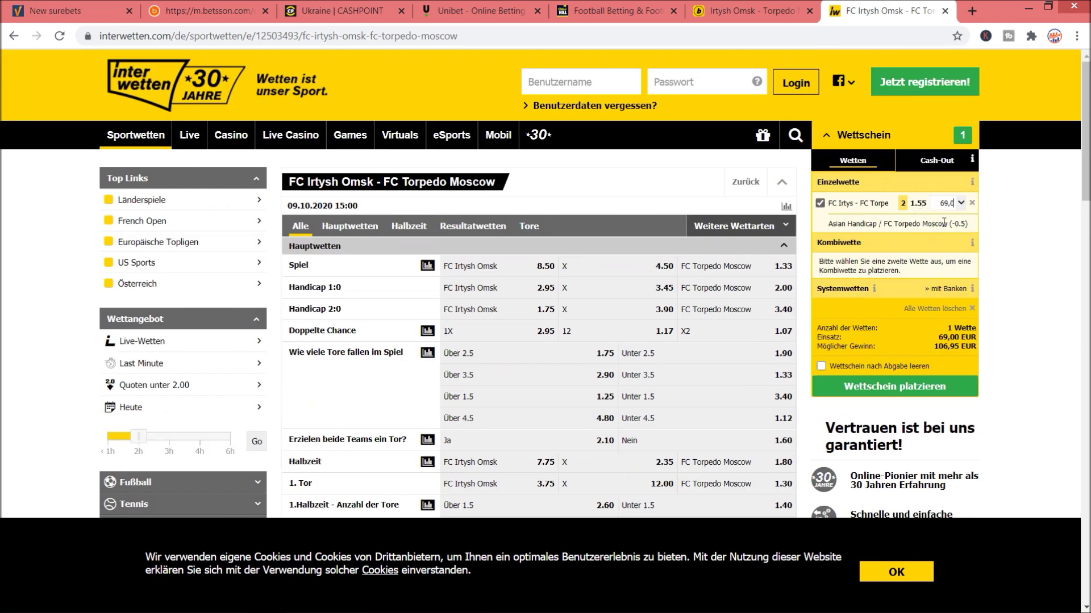
key(BackSpace)
key(BackSpace)
key(BackSpace)
Return to BetOnValue, close the Surebet Calculator and filter the surebets by the betting type Only live
key(ctrl+1)
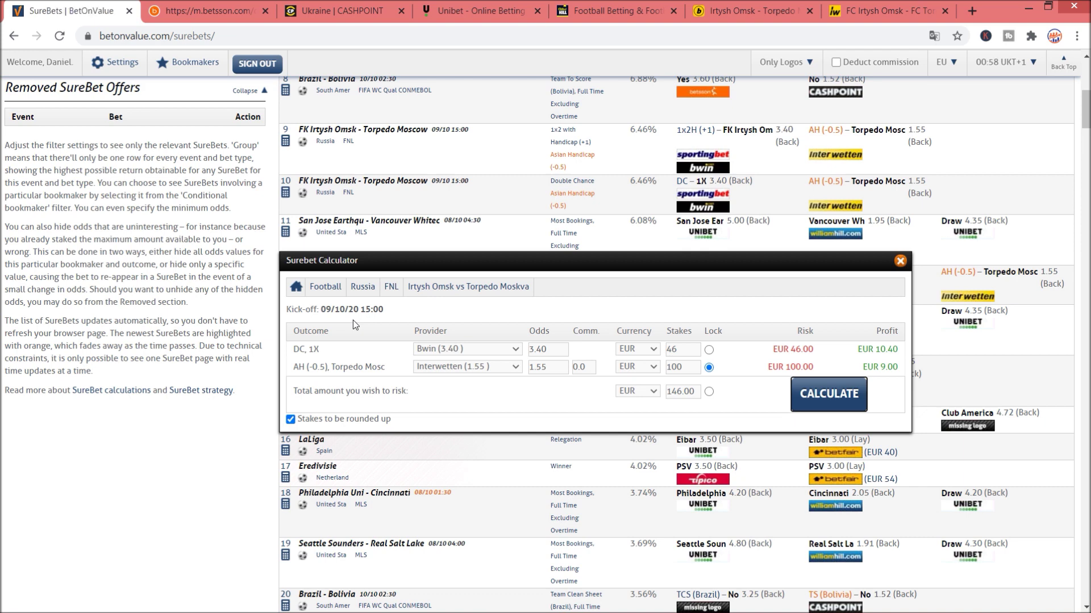
click(899, 261)
scroll(169, 267, up, 8)
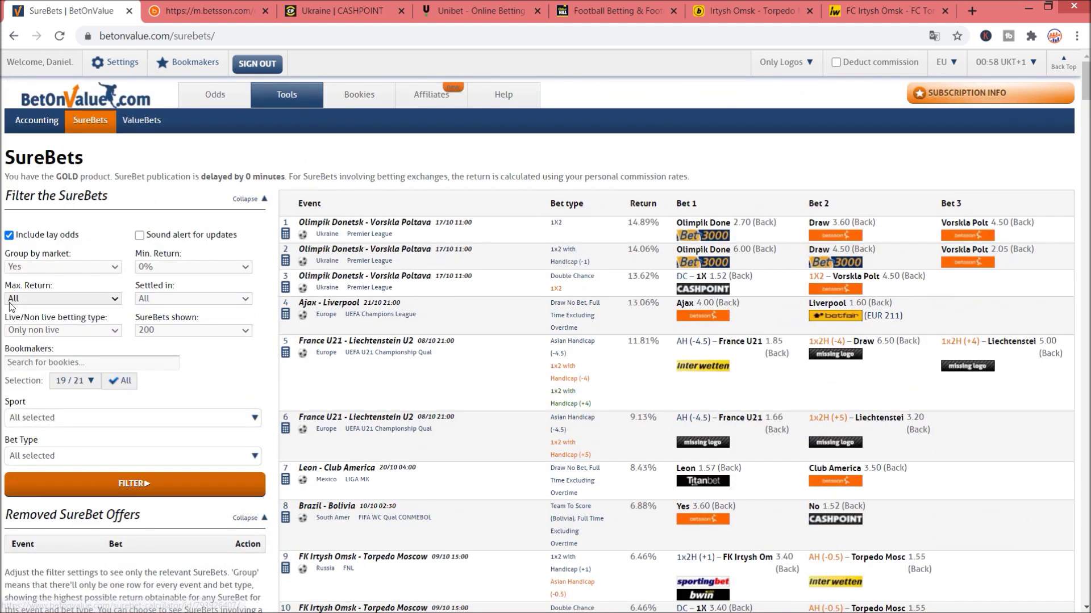
click(33, 331)
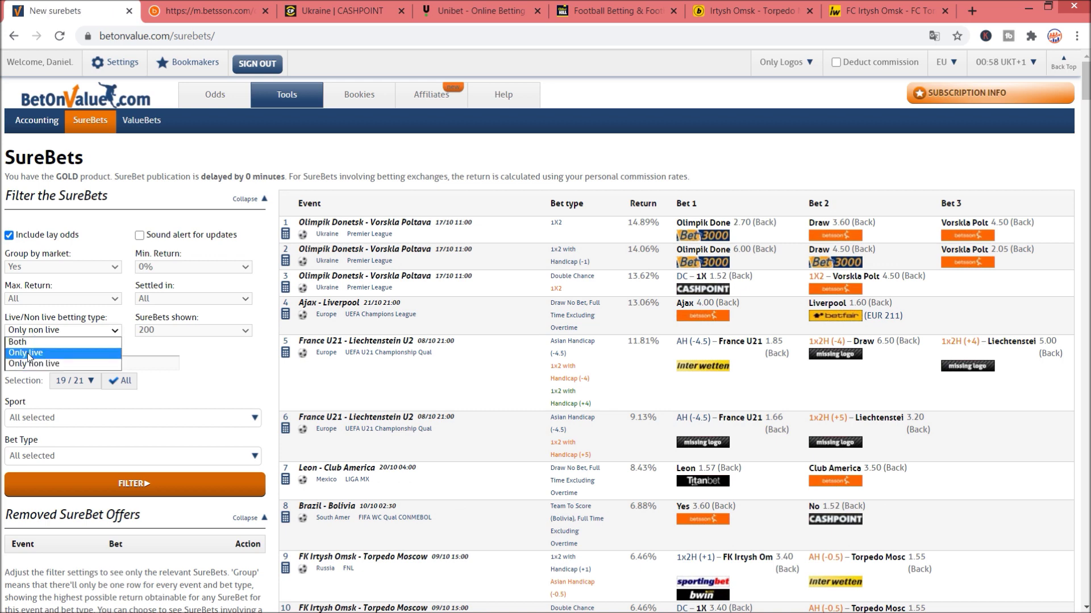
click(25, 353)
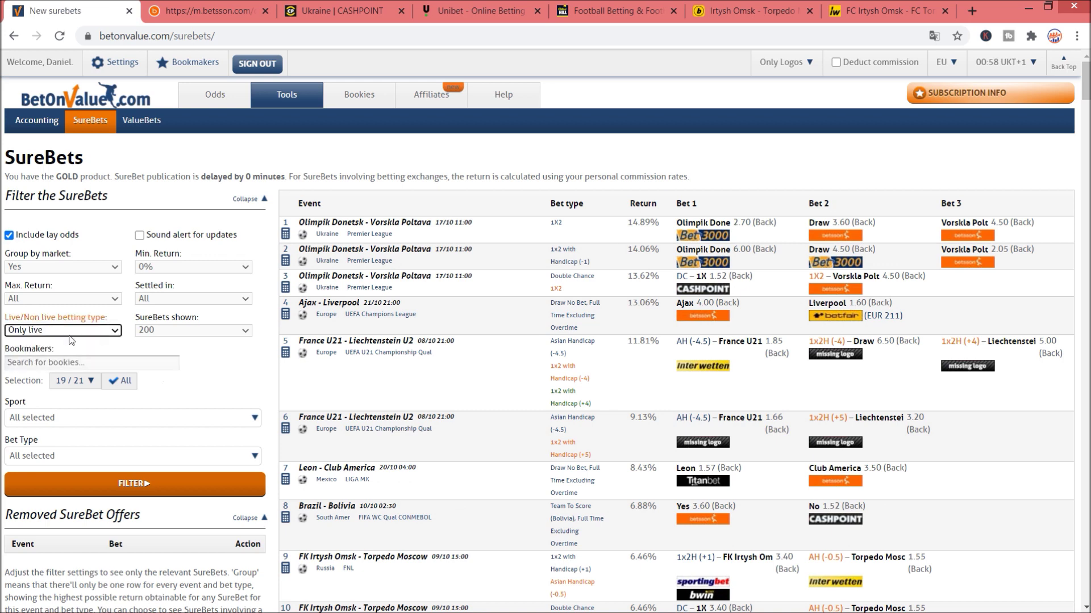
click(52, 483)
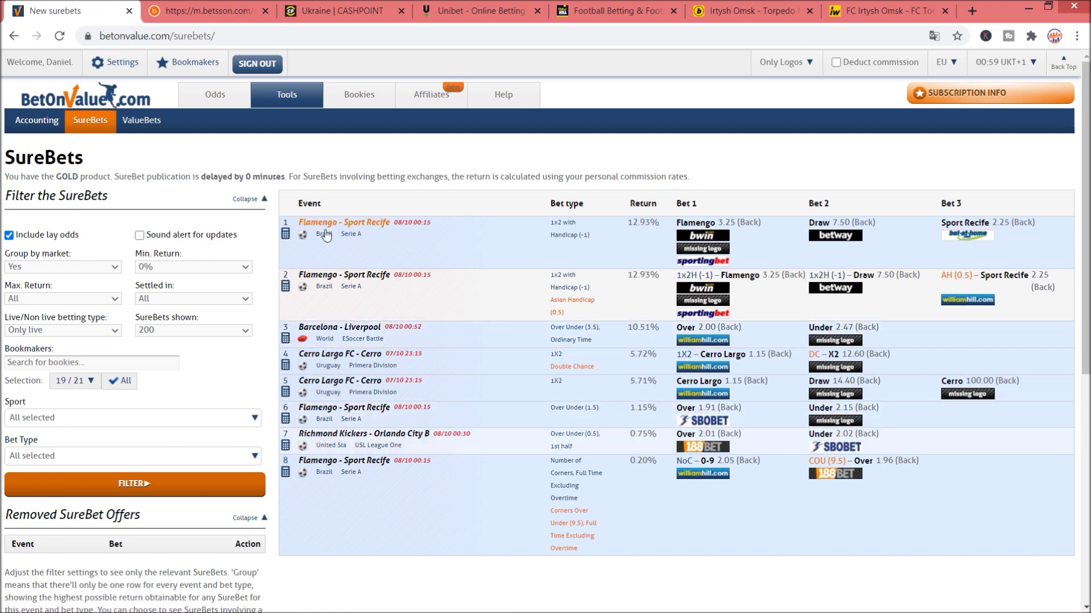
Calculate rounded-up stakes for the top Flamengo - Sport Recife live surebet with a total risk of 100 EUR, and close the calculator
click(285, 234)
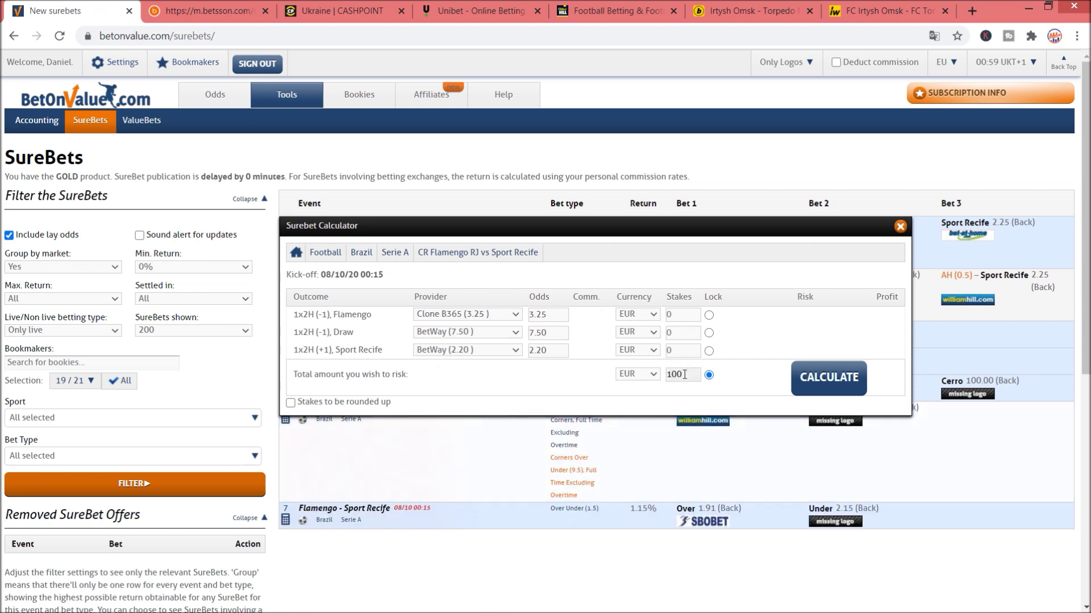
click(290, 402)
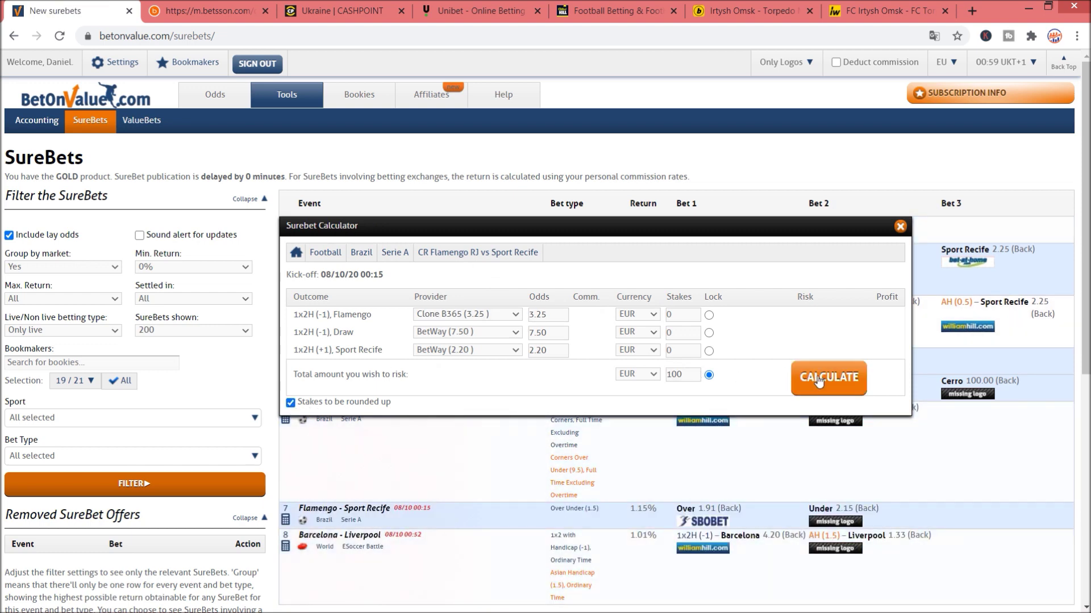
click(818, 379)
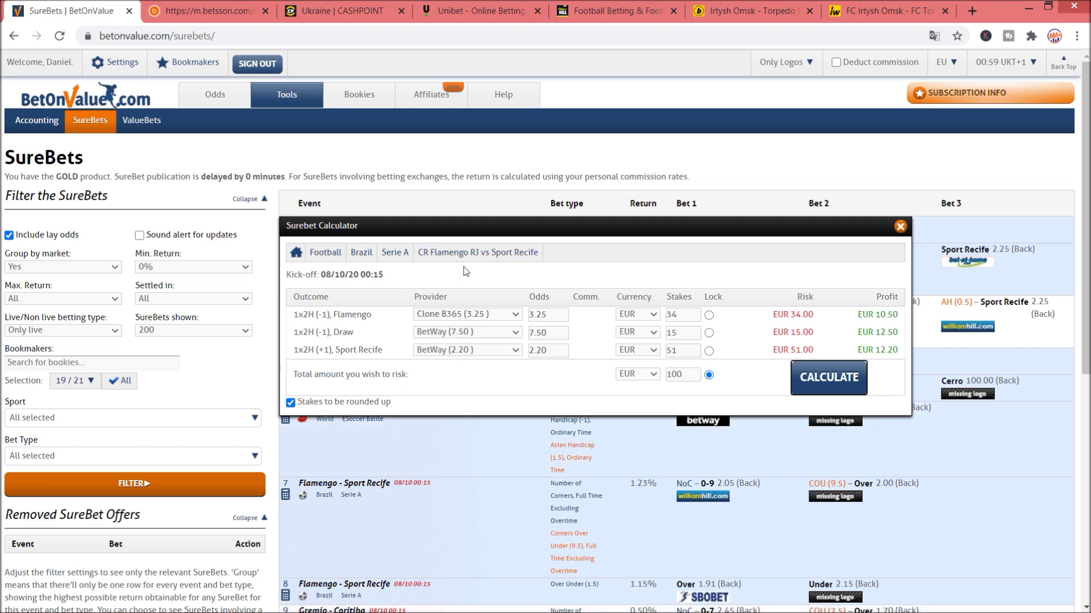
click(900, 226)
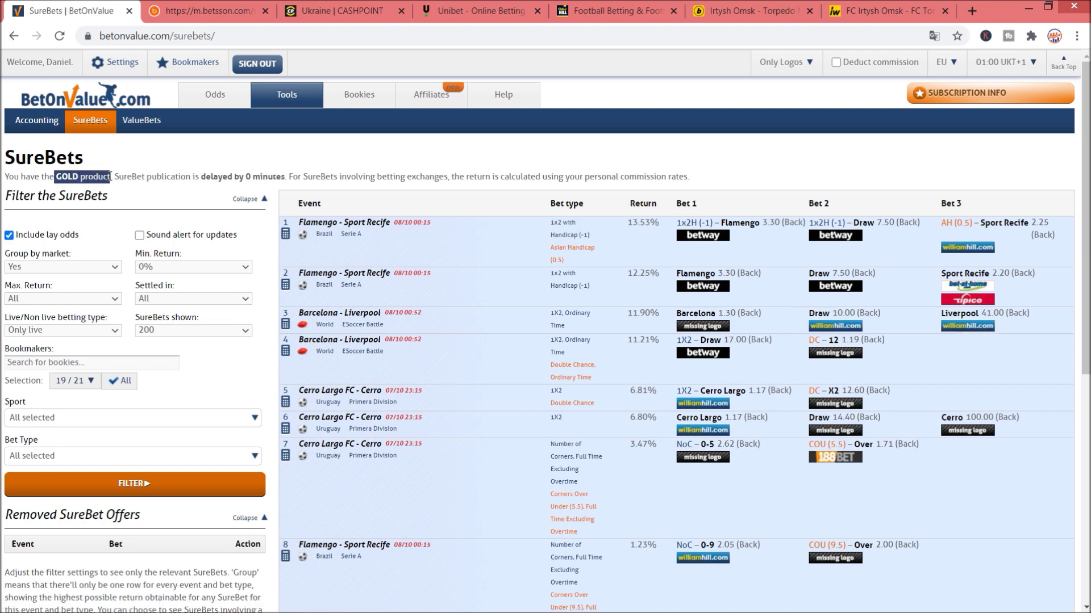
Highlight the product level and the publication delay in the notice above the SureBets list
drag(202, 176, 285, 176)
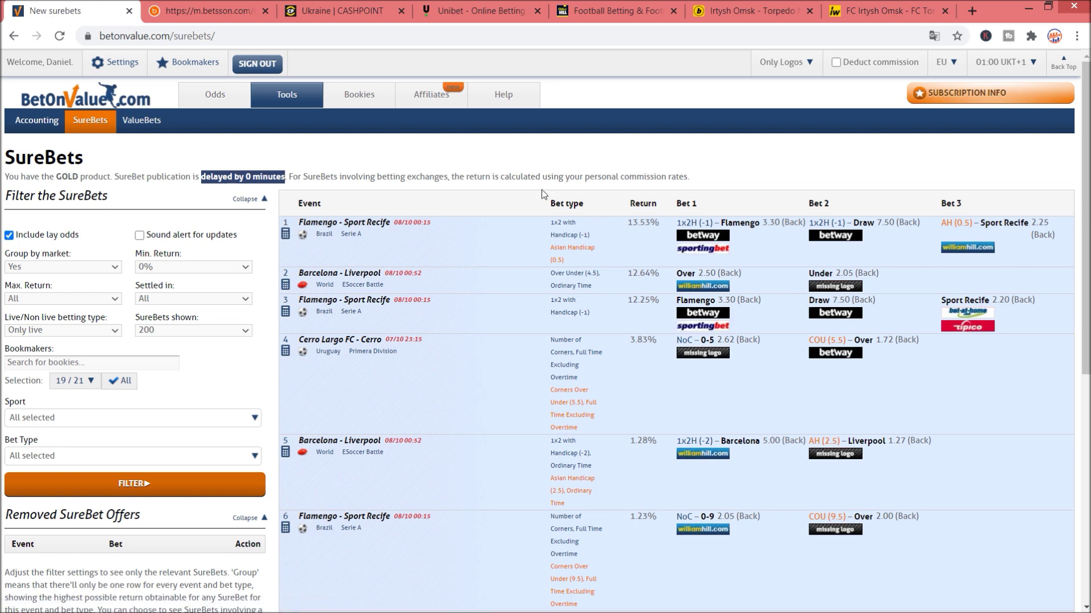
drag(55, 176, 114, 177)
drag(206, 177, 285, 177)
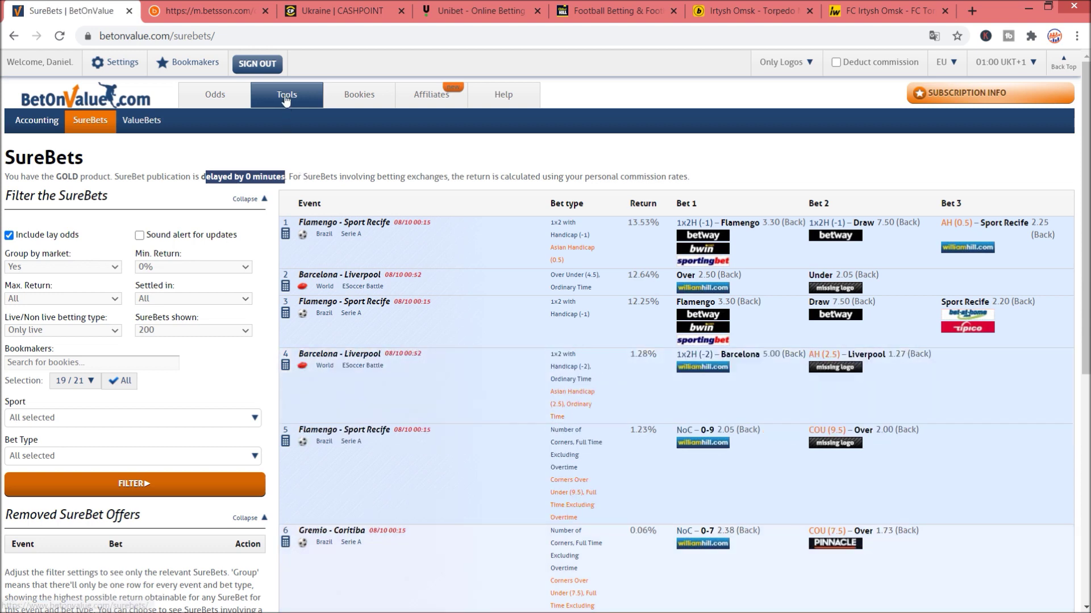
Open the ValueBets page, check the bookmaker selection in its filter and apply the filter
click(136, 122)
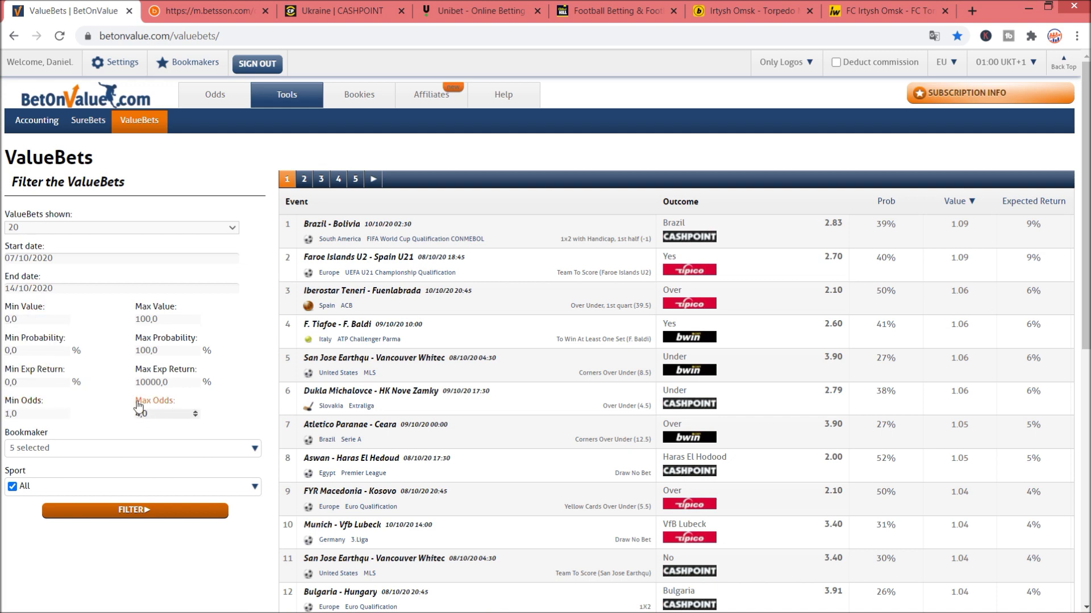
click(29, 455)
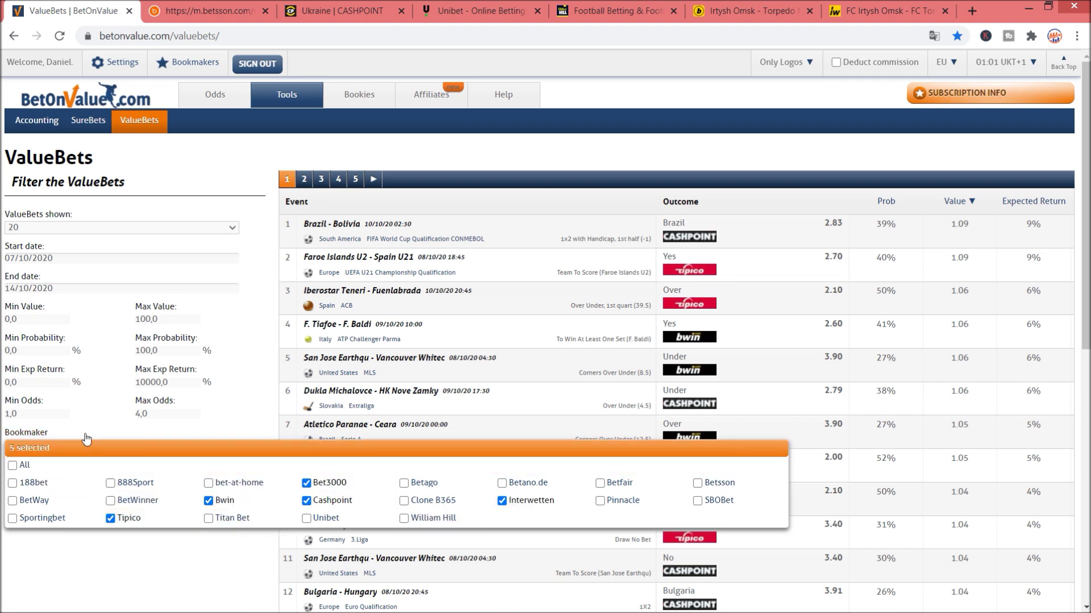
click(54, 565)
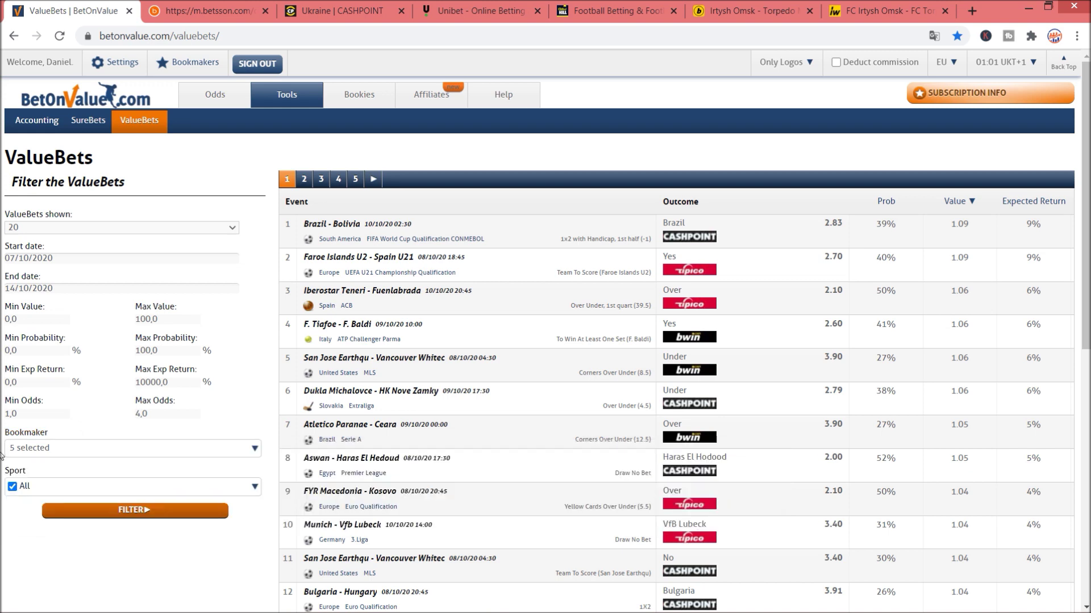
click(152, 514)
Open the Brazil - Bolivia match odds, examine the 1x2 with Handicap first-half odds and probabilities, and return to the ValueBets list
click(347, 224)
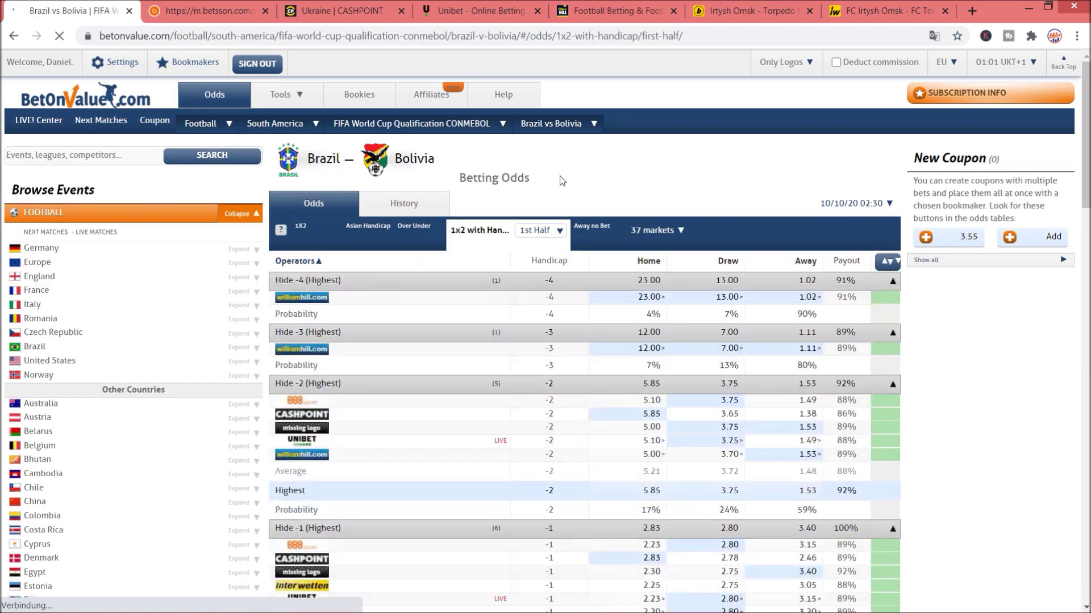
scroll(577, 270, down, 1)
scroll(579, 276, down, 1)
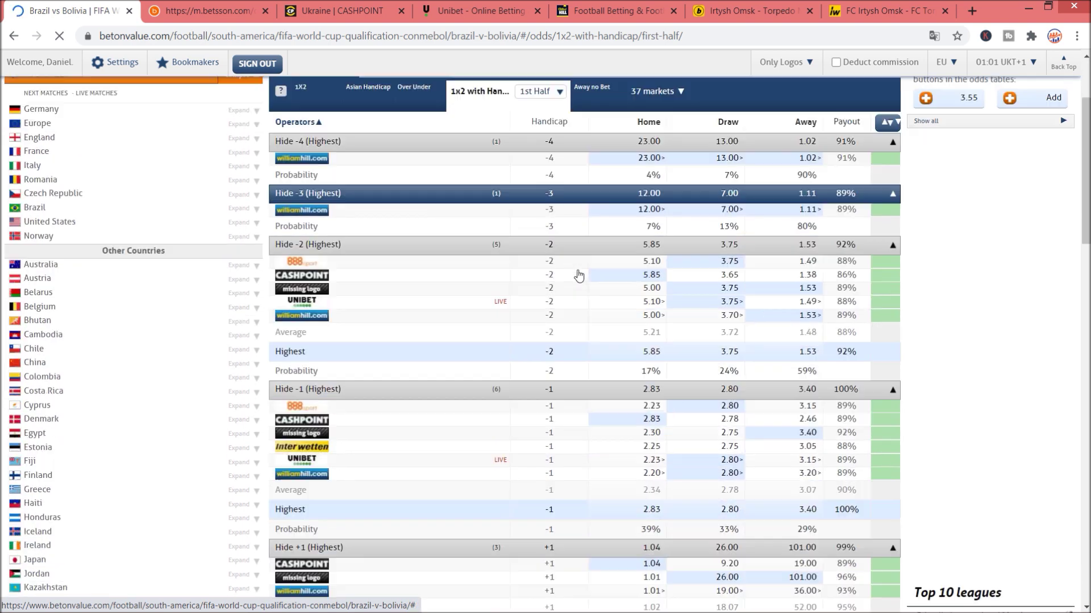
scroll(585, 279, down, 1)
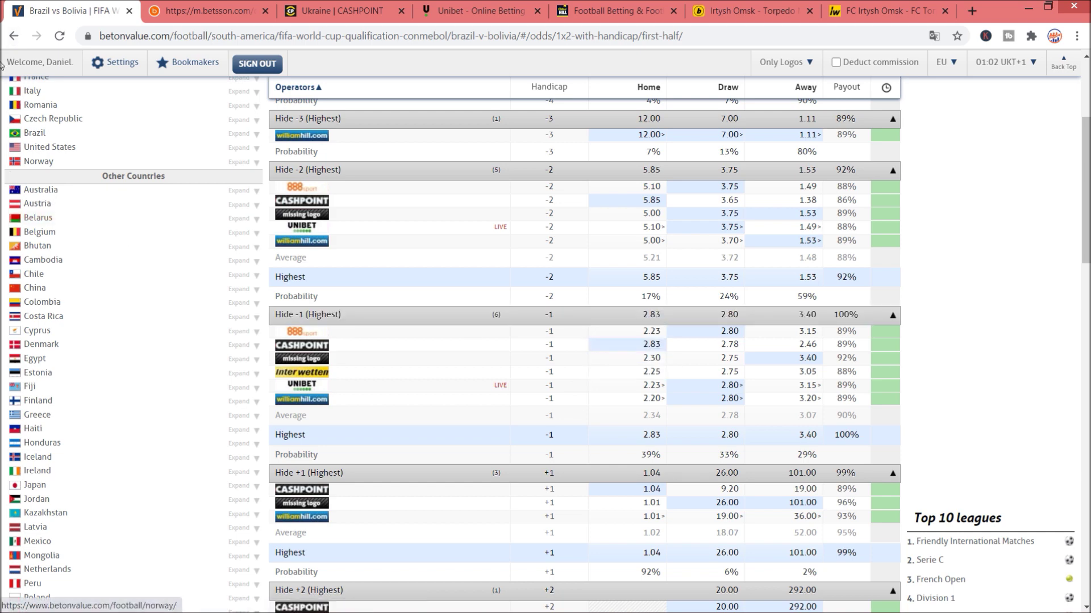
click(14, 38)
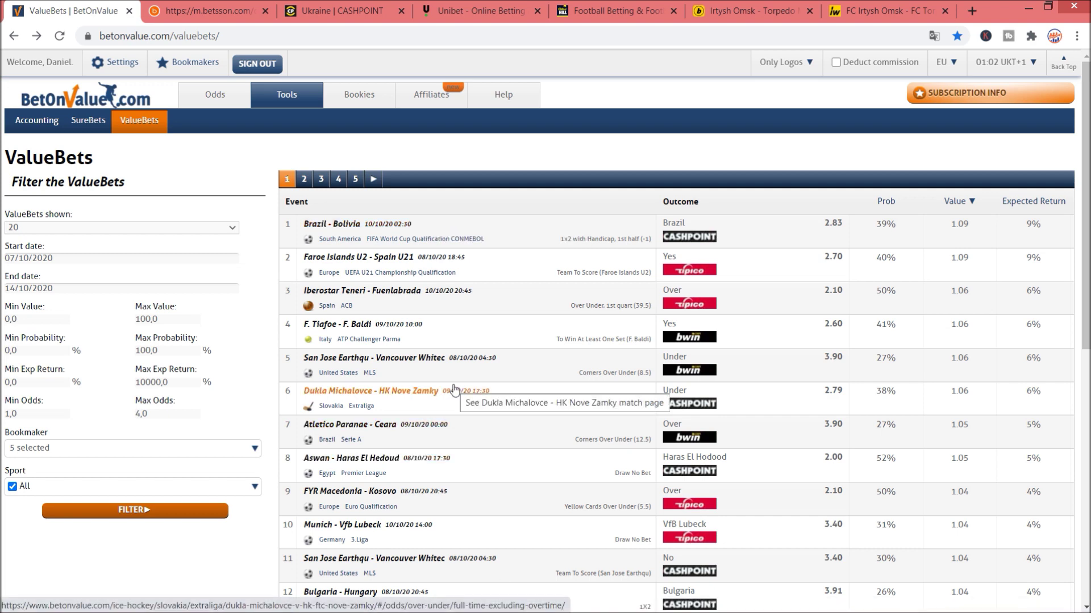
Switch to the Kelly Fractional System workbook in Excel, set Fractional % to 100% and inspect the stake for the next bet
key(alt+Tab)
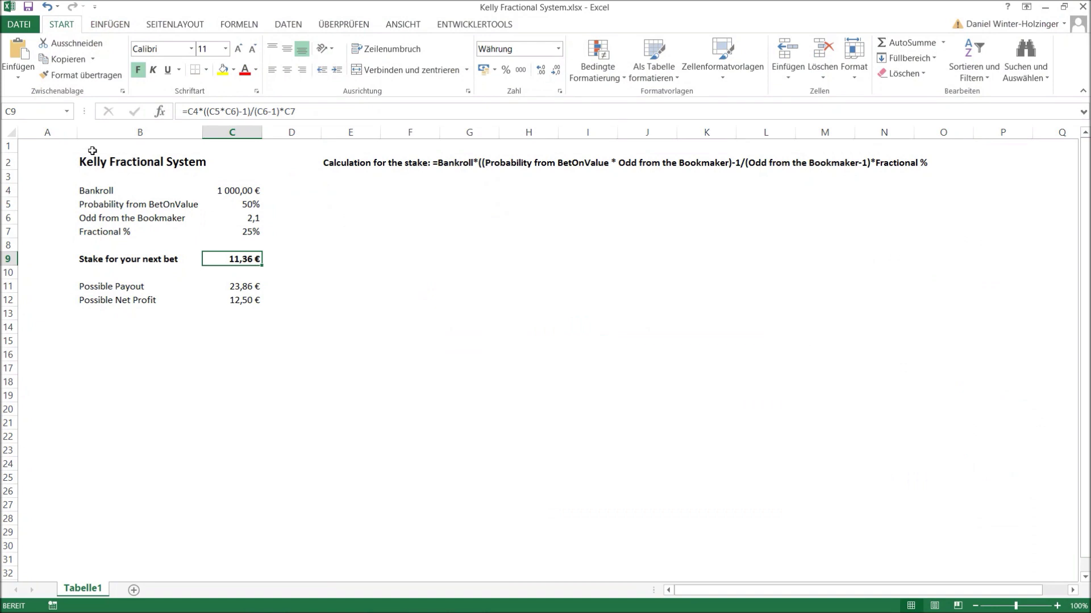
click(94, 165)
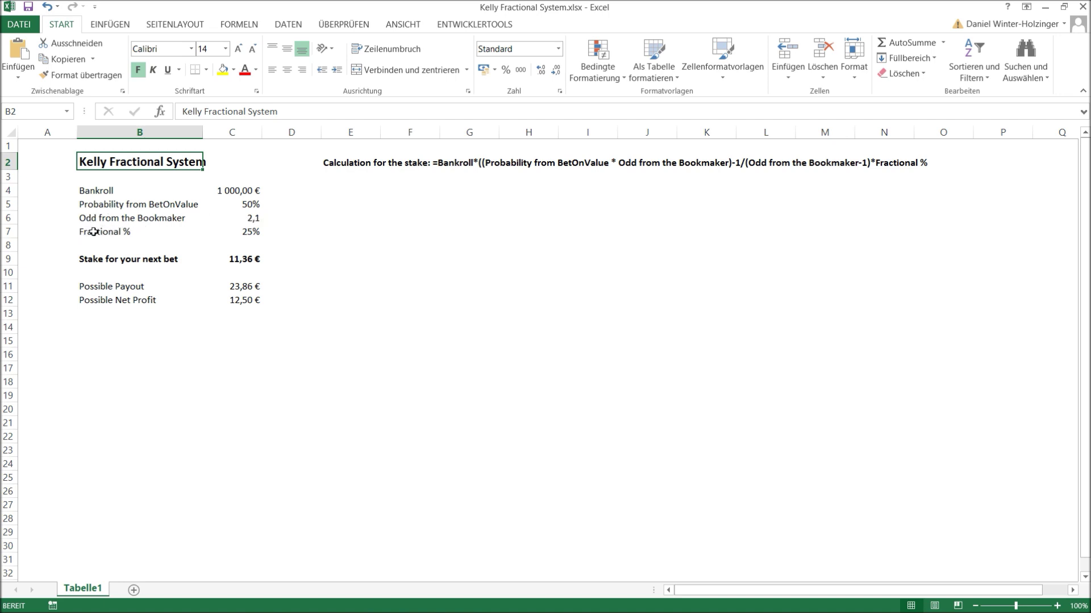
click(234, 232)
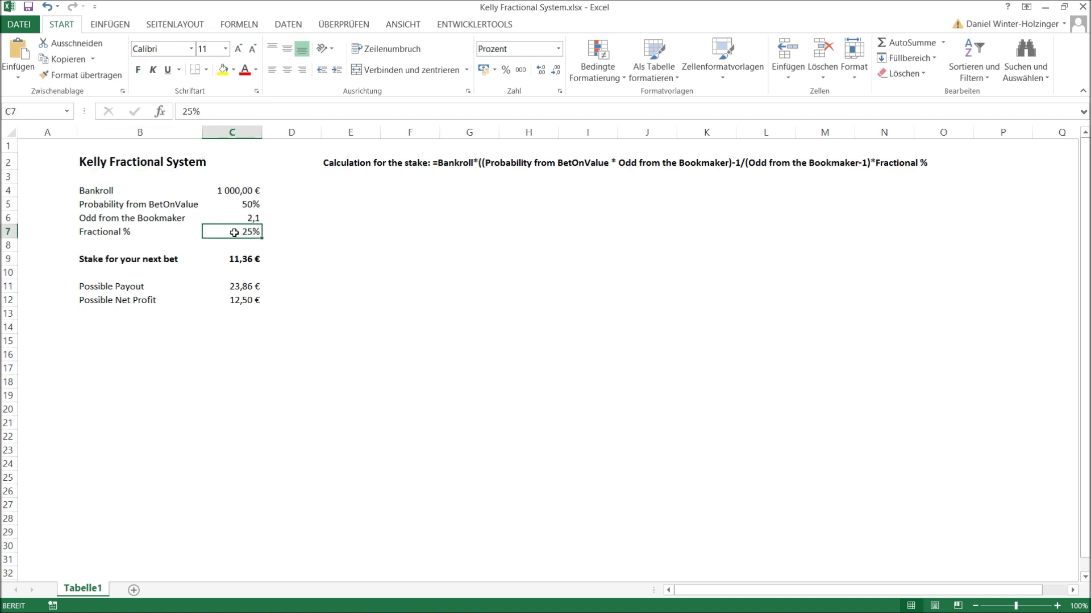
text(100)
click(388, 246)
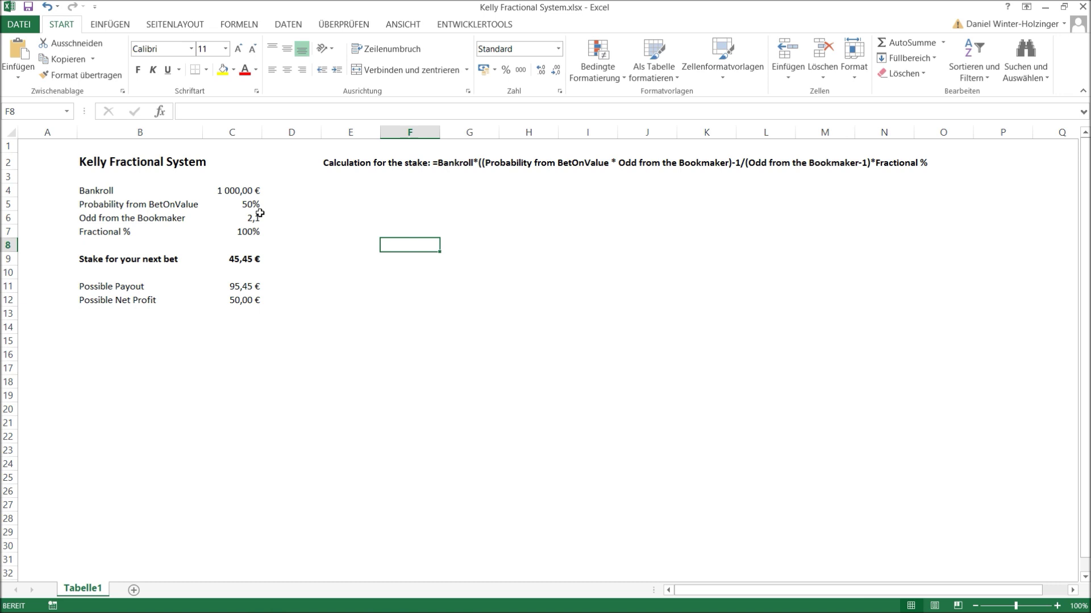
click(86, 261)
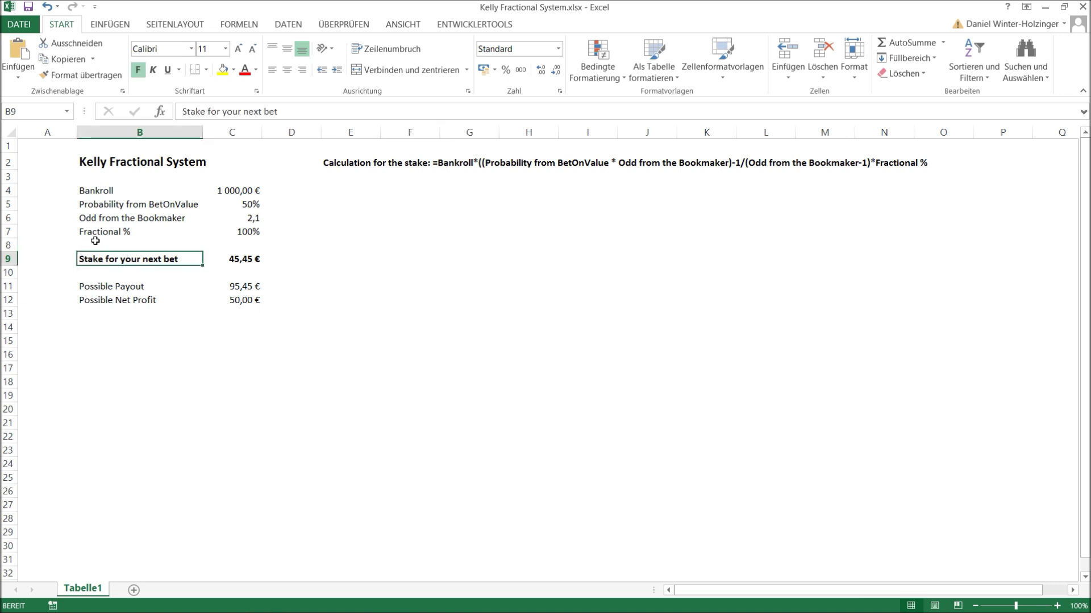
click(248, 263)
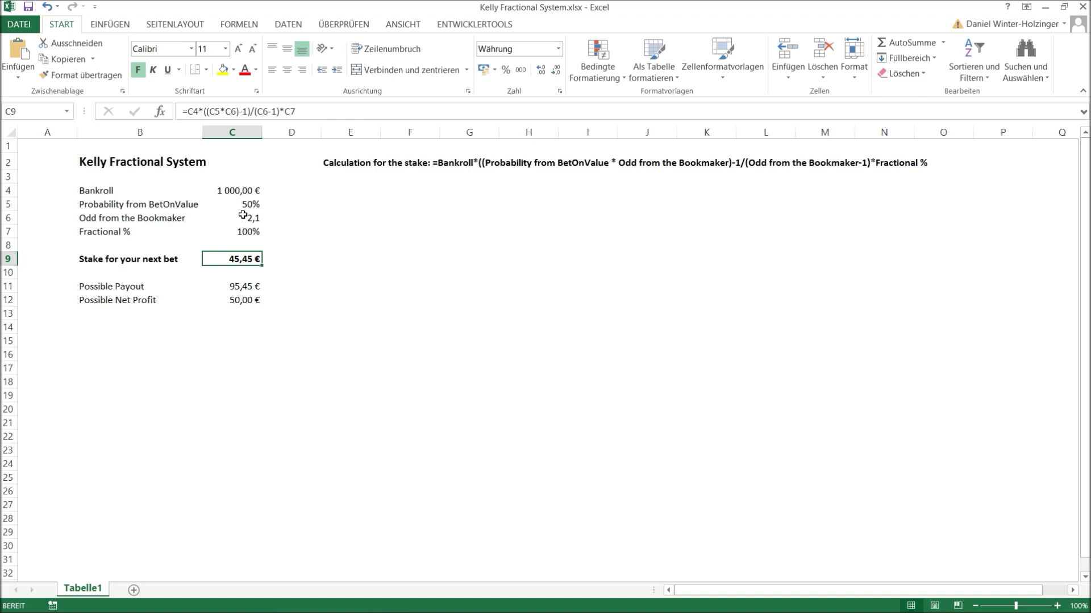
Look up the Brazil - Bolivia value bet on BetOnValue and enter odd 2,83 and probability 39% in the Kelly workbook
key(alt+Tab)
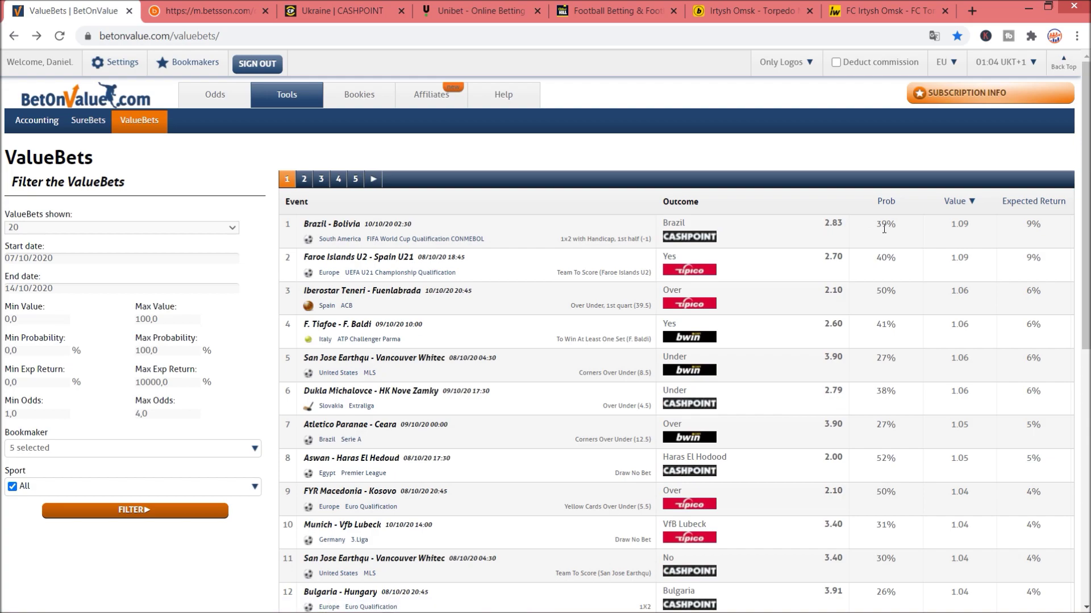
key(alt+Tab)
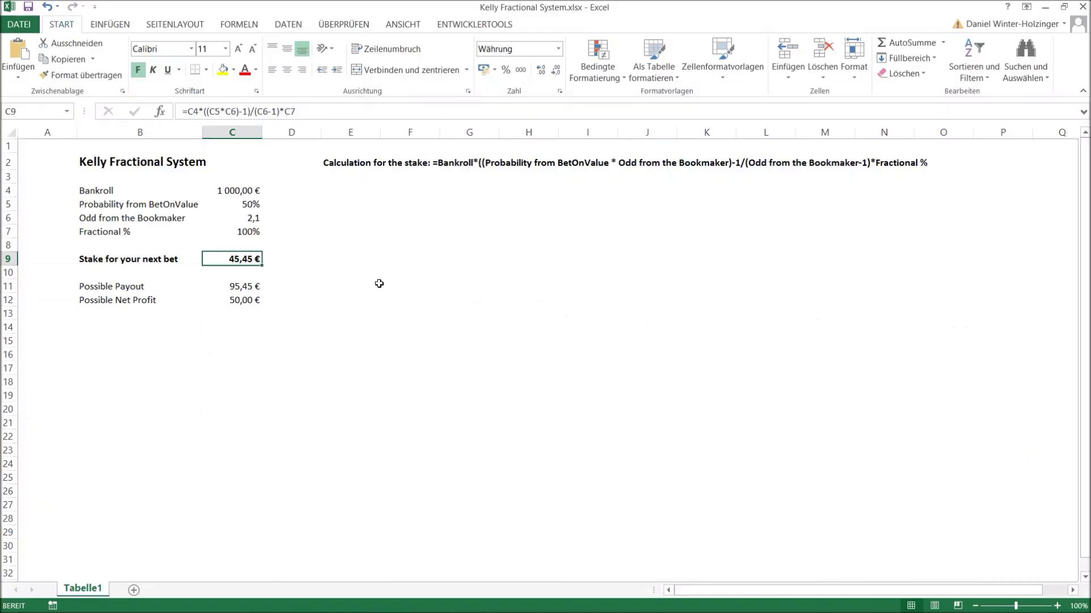
click(243, 221)
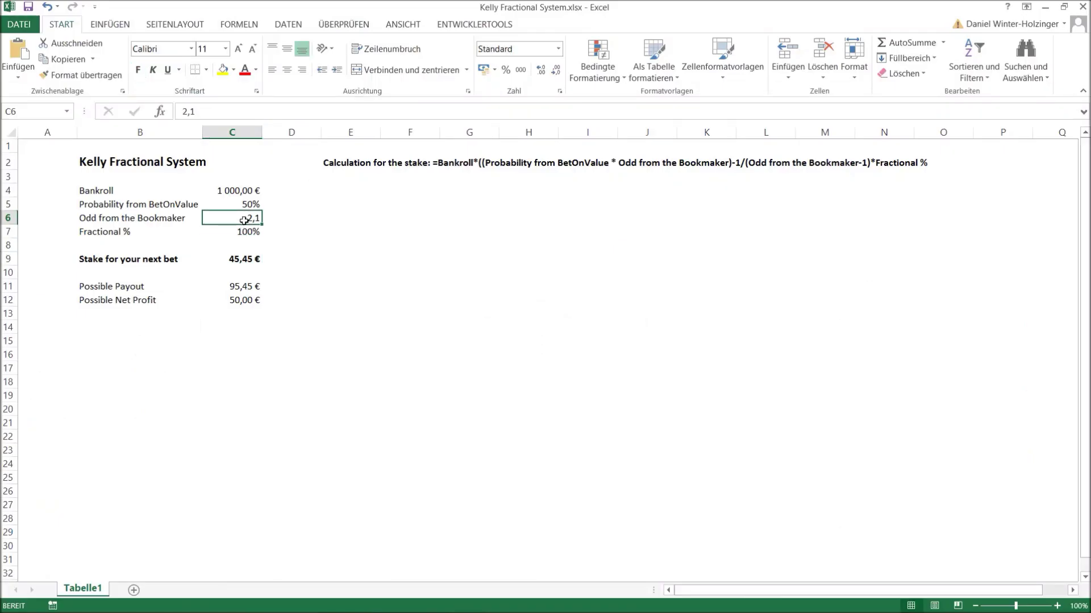
text(2)
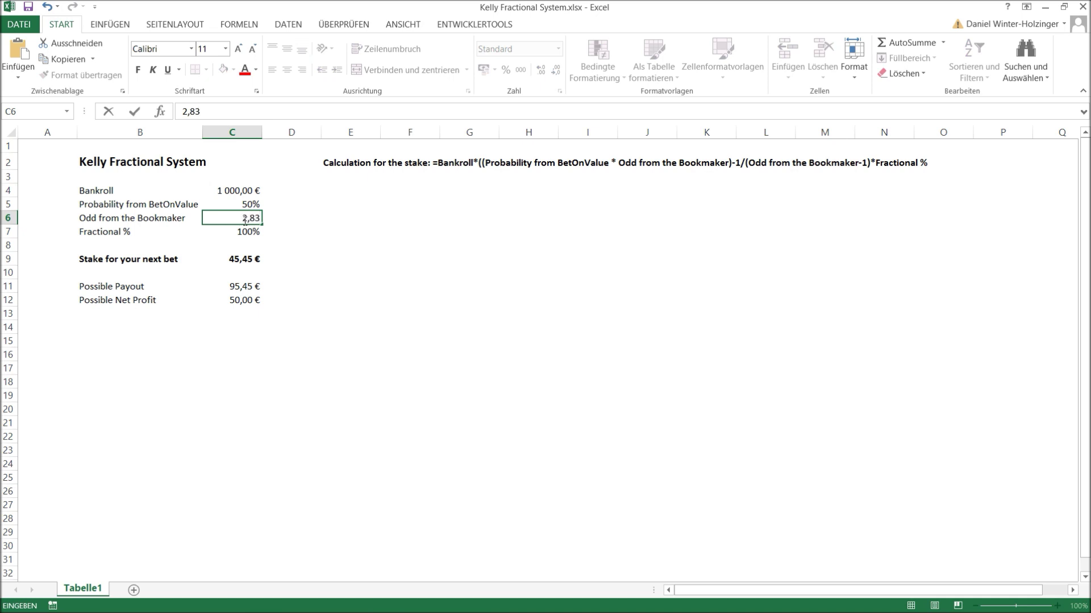
key(Up)
text(39)
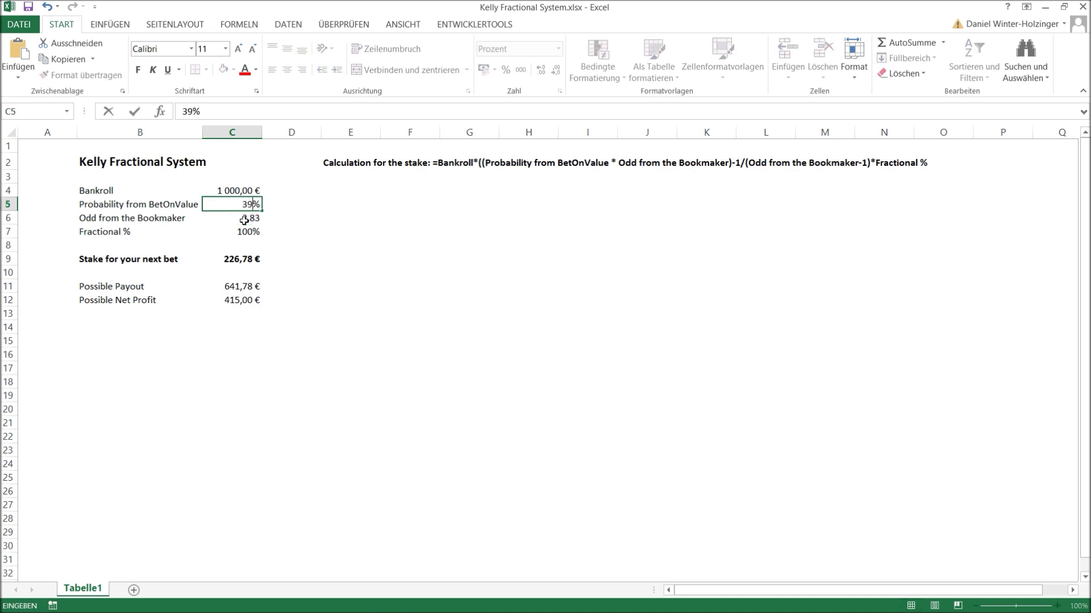
click(368, 278)
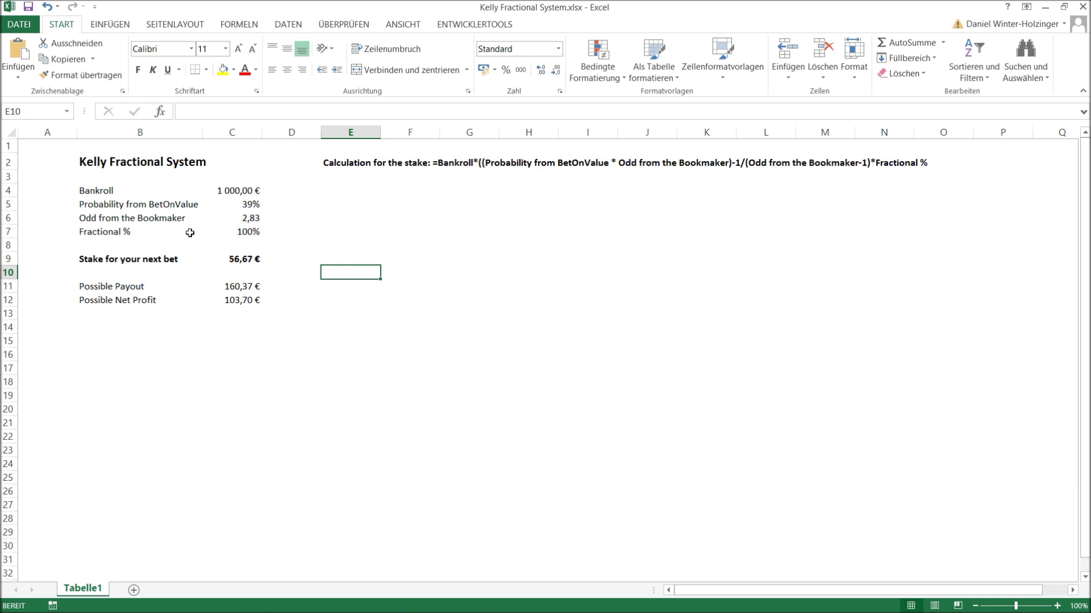
Examine the Fractional %, the stake for the next bet and the possible payout in the Kelly workbook
click(243, 231)
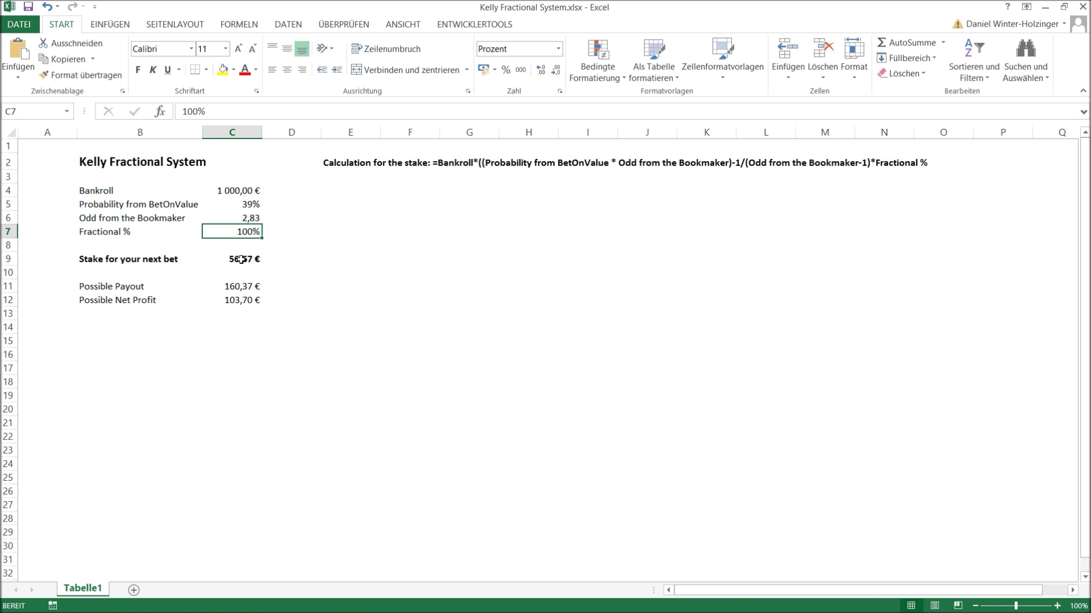
click(241, 260)
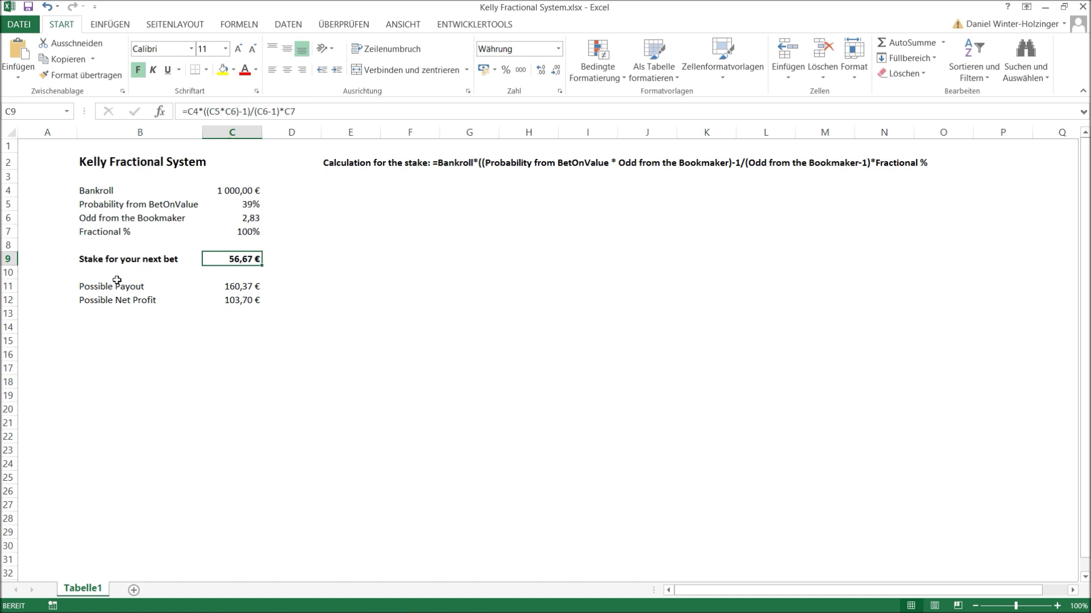
click(241, 284)
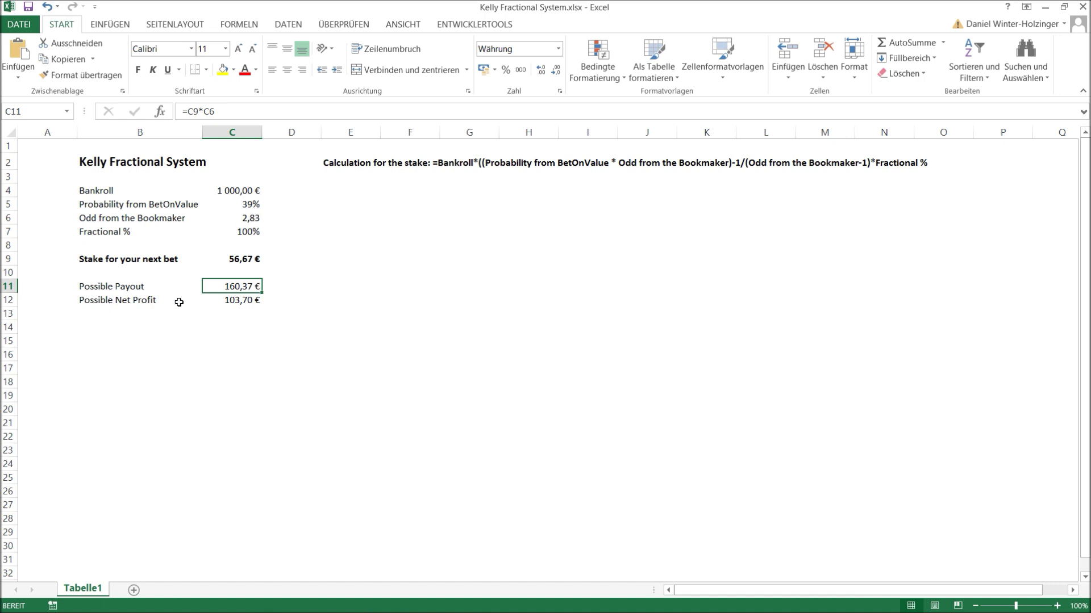
Examine the possible net profit and possible payout formulas in the Kelly workbook
click(240, 301)
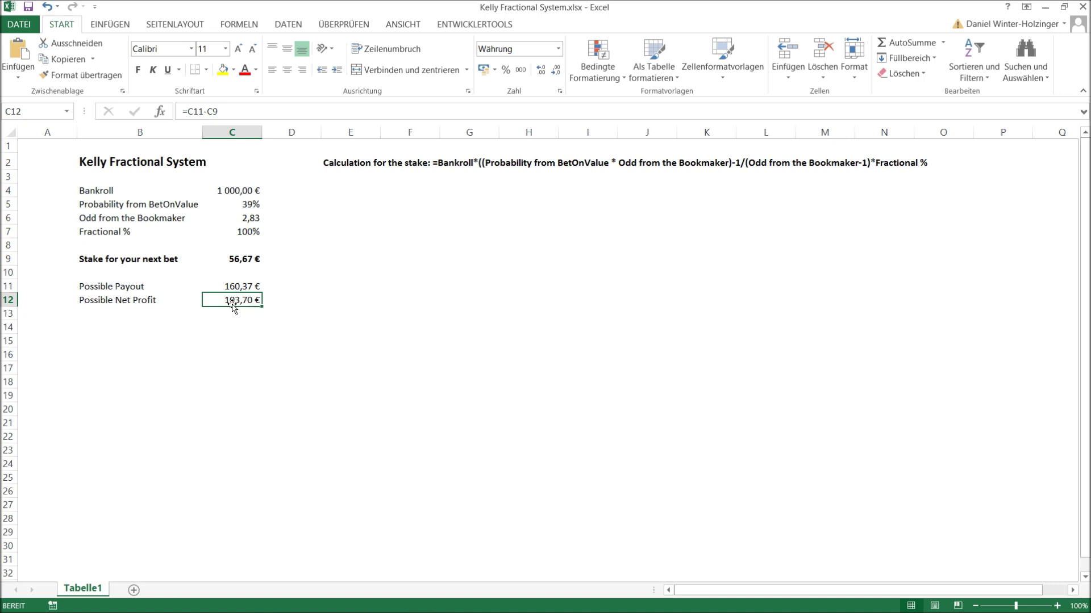
click(214, 286)
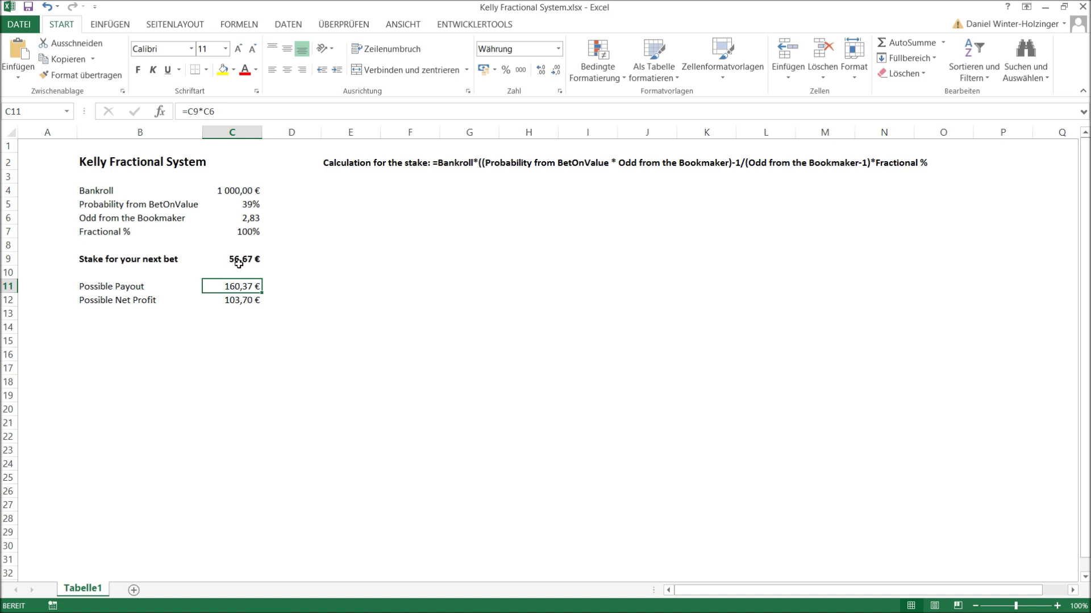
click(238, 303)
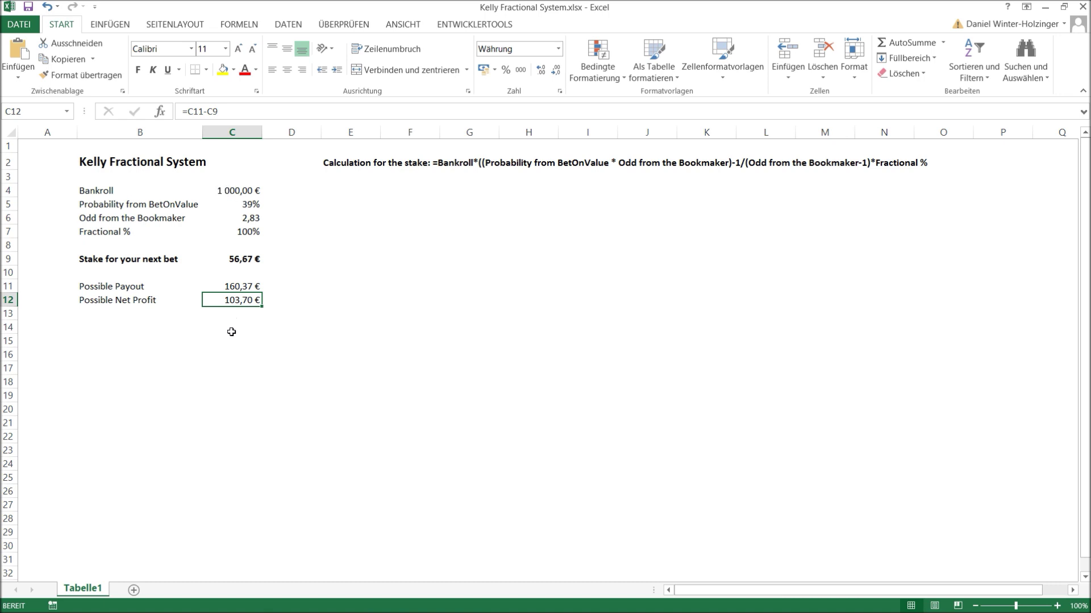
Set the Bankroll to 1103,70 in the Kelly workbook
click(227, 190)
text(11)
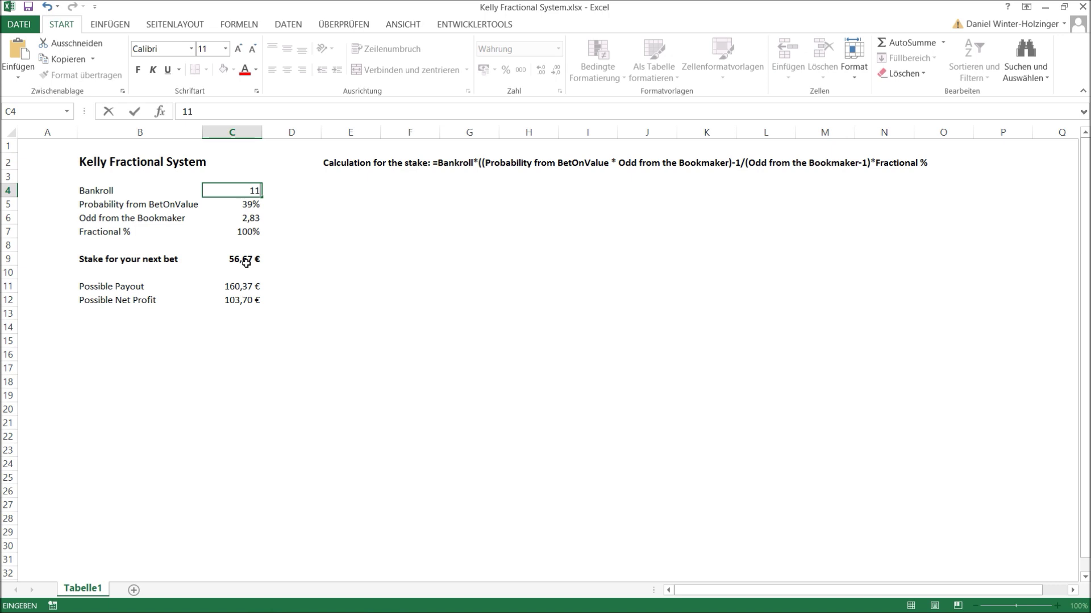
text(03,70)
key(Return)
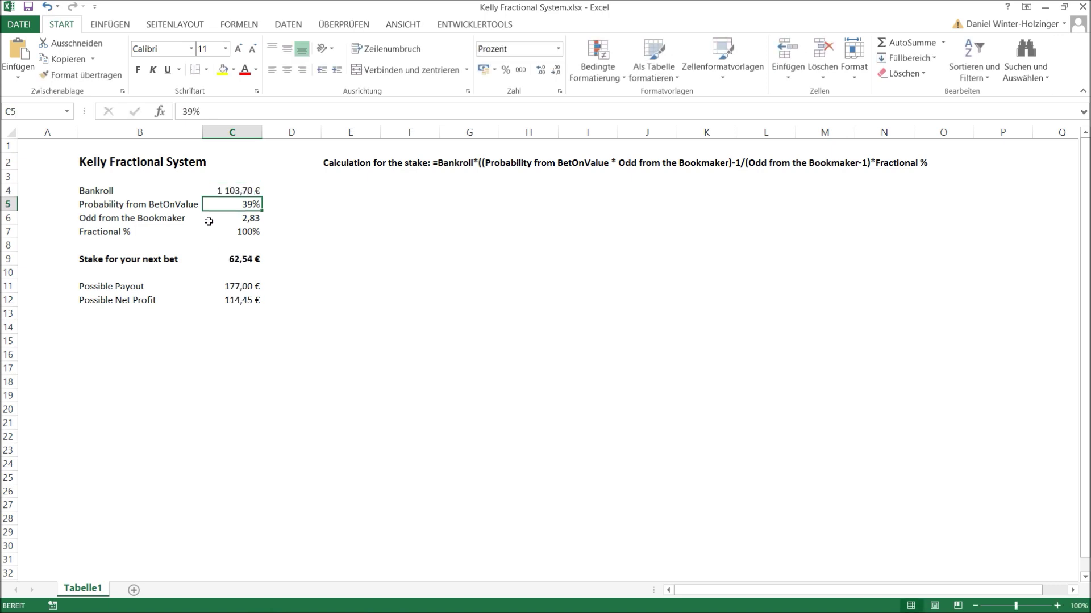
click(226, 194)
Look up the Faroe Islands U2 - Spain U21 value bet on BetOnValue and enter probability 40% and odd 2,7 in the Kelly workbook
key(alt+Tab)
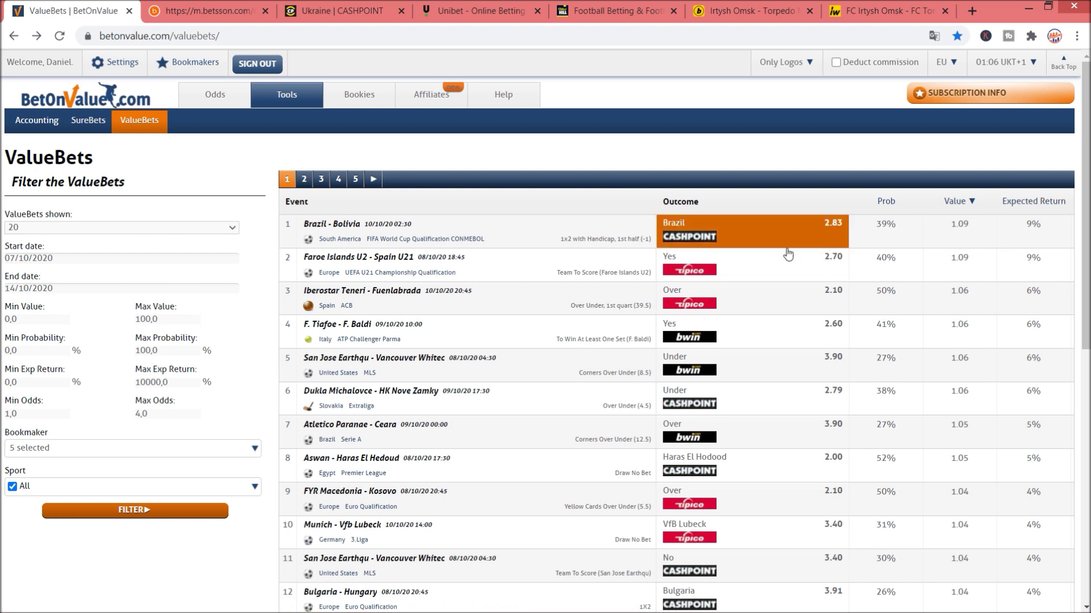
key(alt+Tab)
click(237, 206)
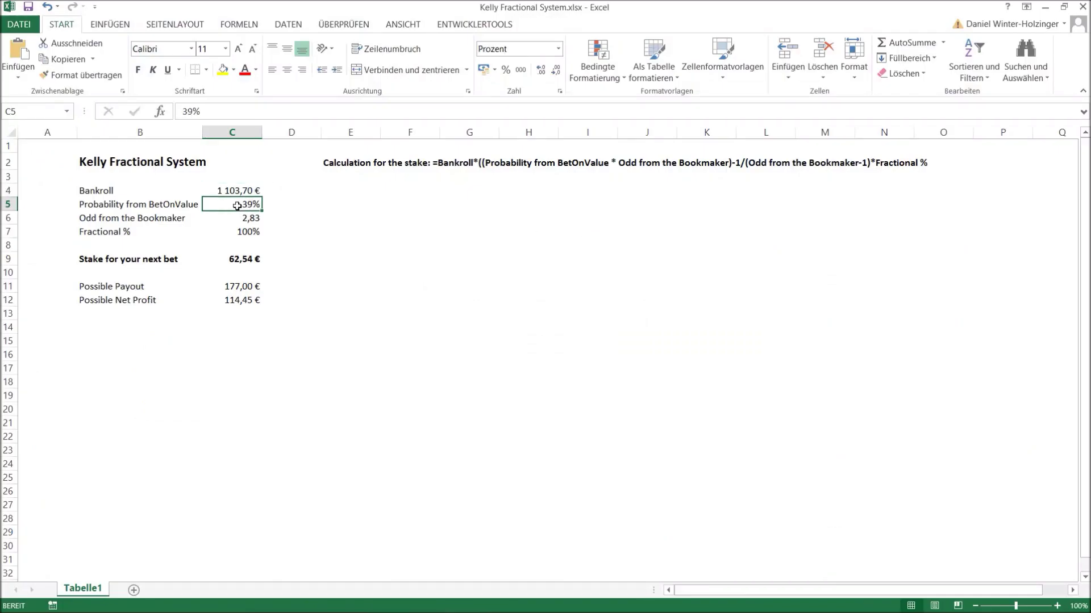
text(40)
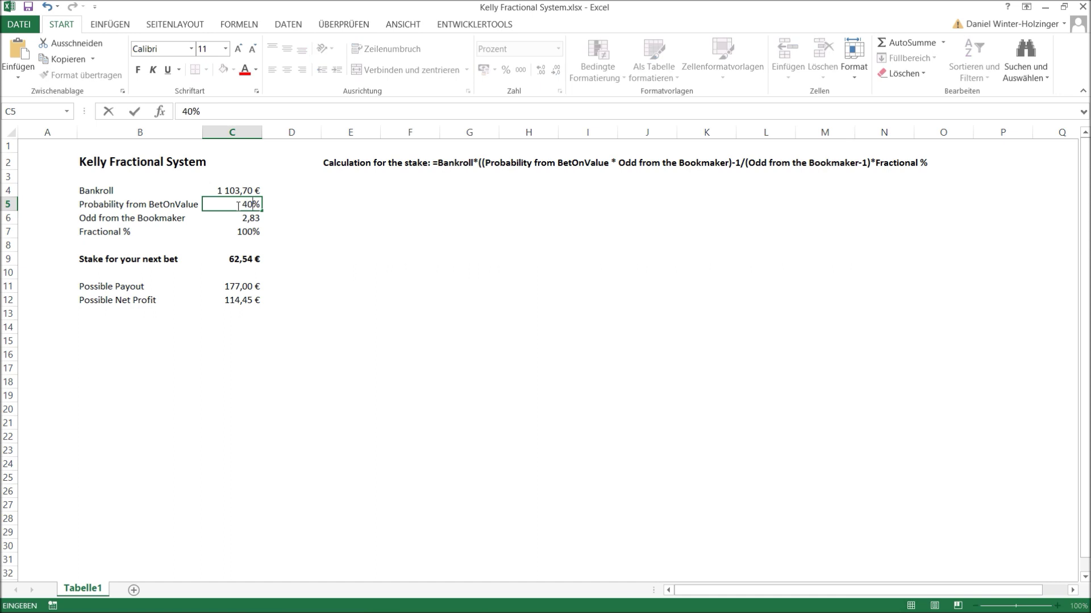
key(Return)
text(2)
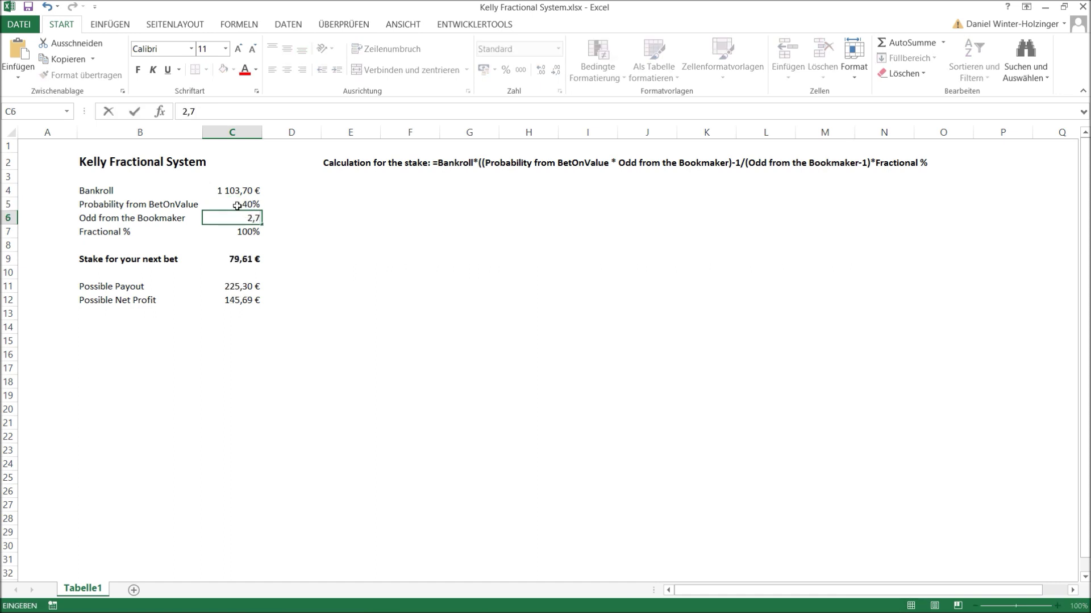
key(Return)
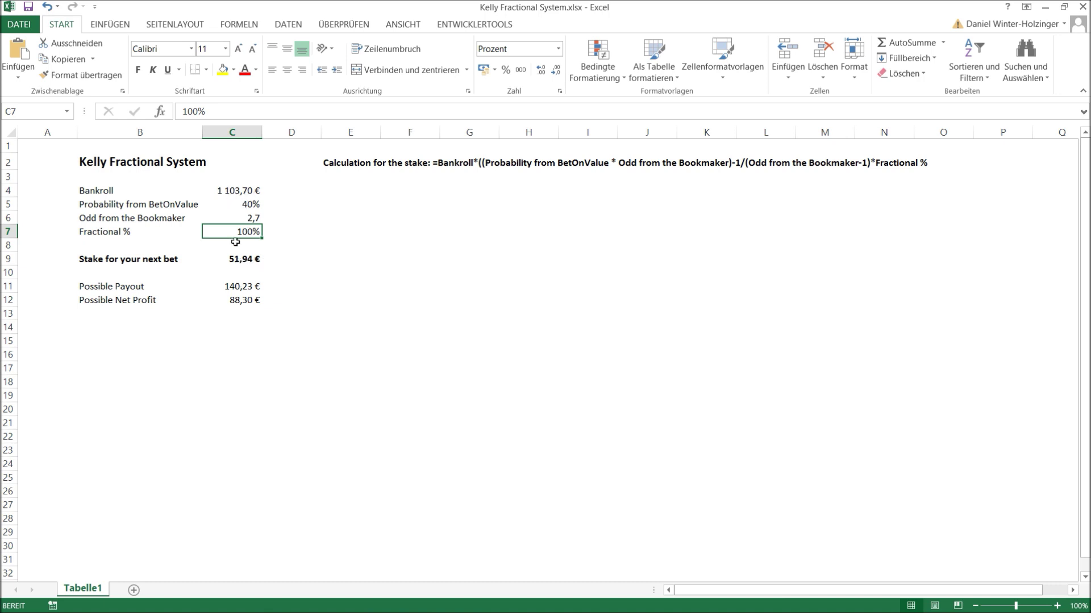
Set the Bankroll to 1050 in the Kelly workbook
click(225, 190)
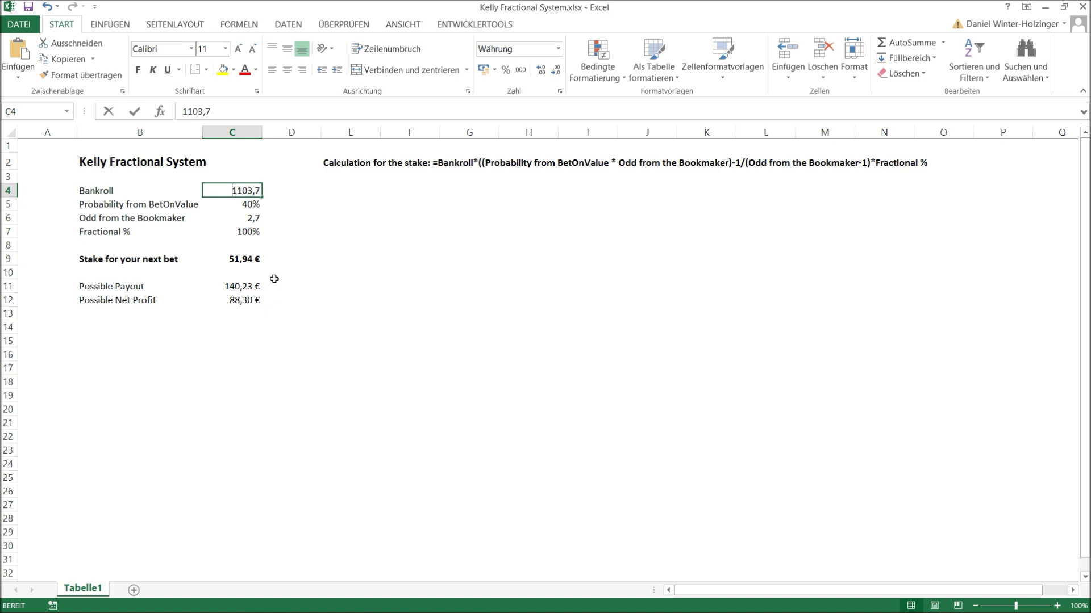
text(1050)
key(Return)
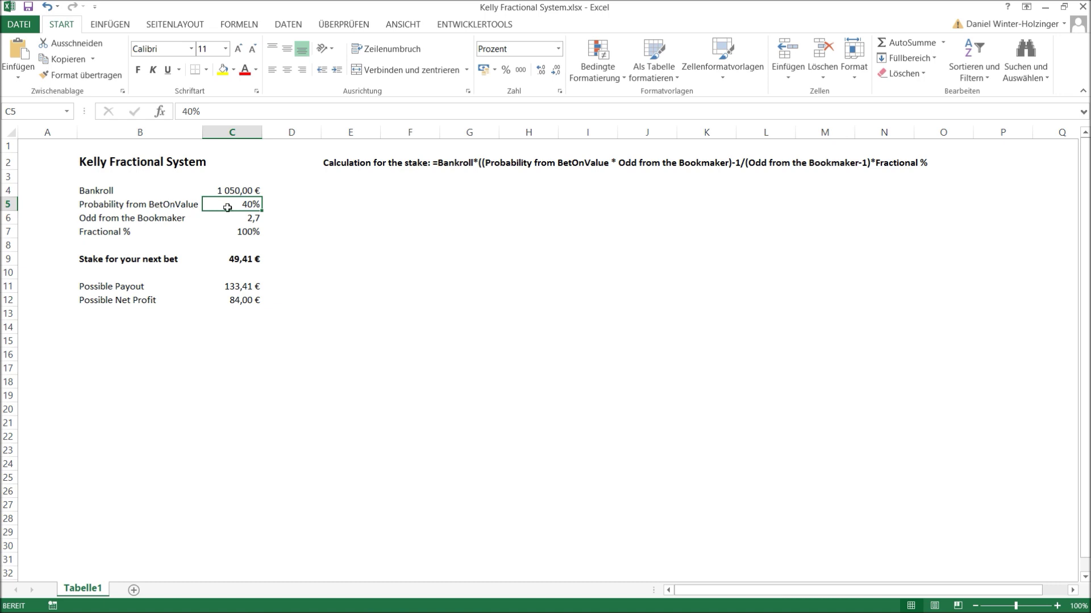
Calculate the fair odd from the BetOnValue probability in cell E5 with =1/C5, and clear the cell again
click(352, 202)
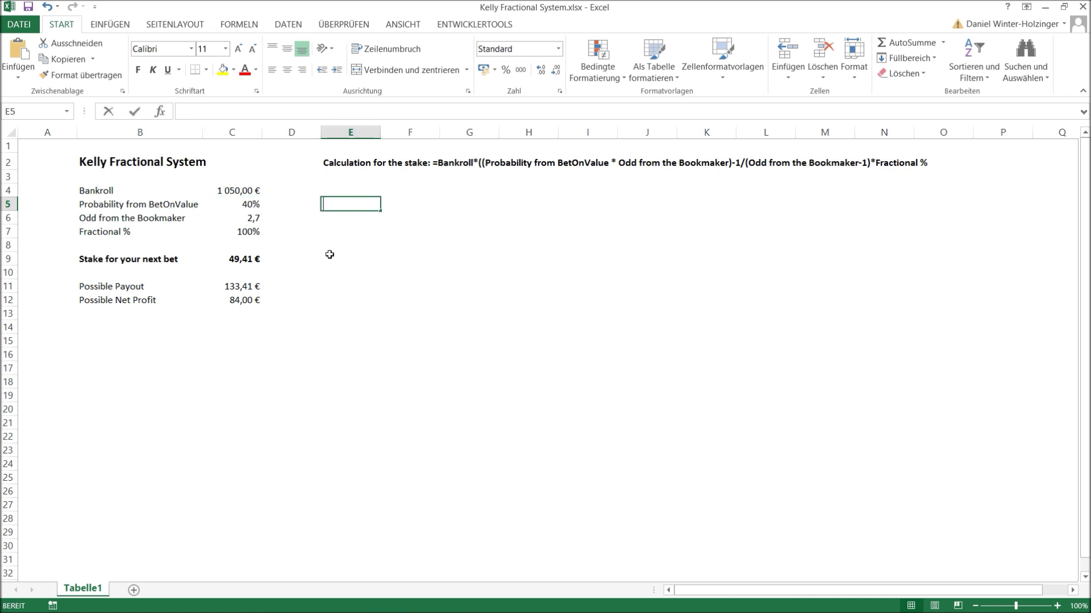
text(=1/)
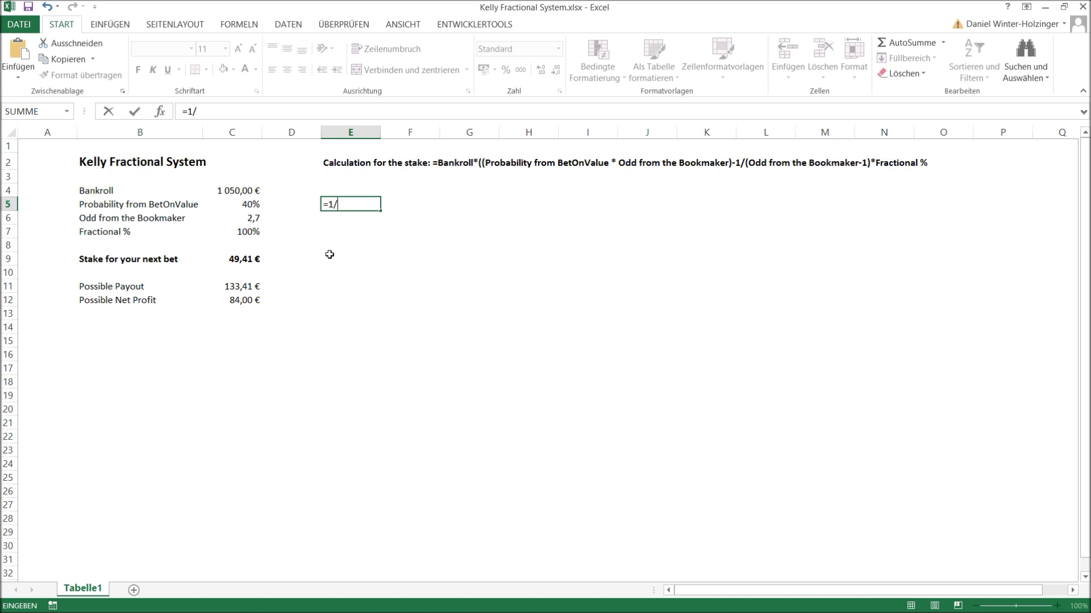
click(248, 205)
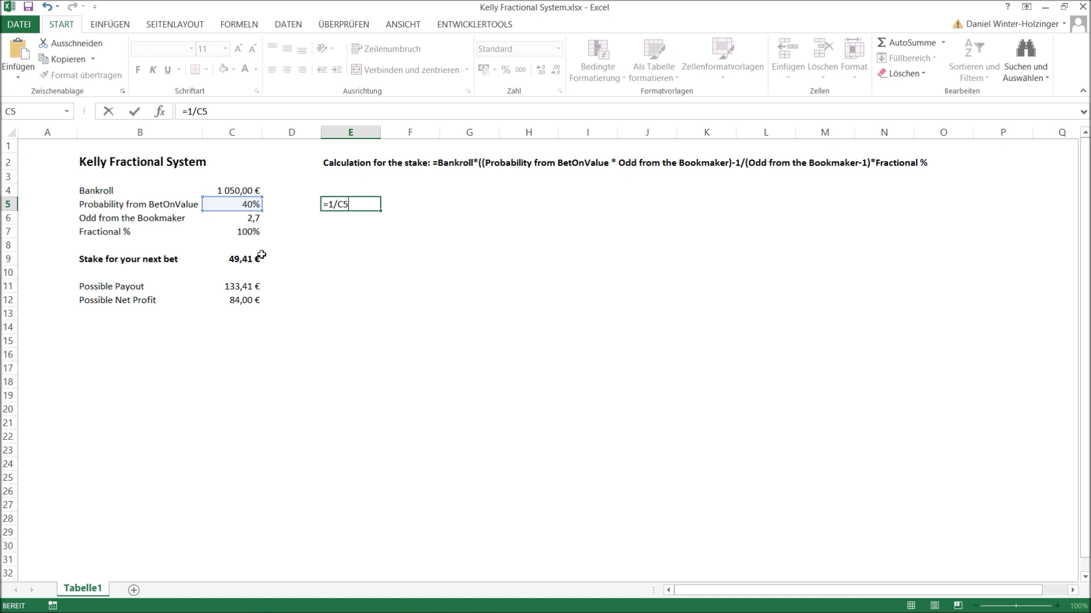
key(Return)
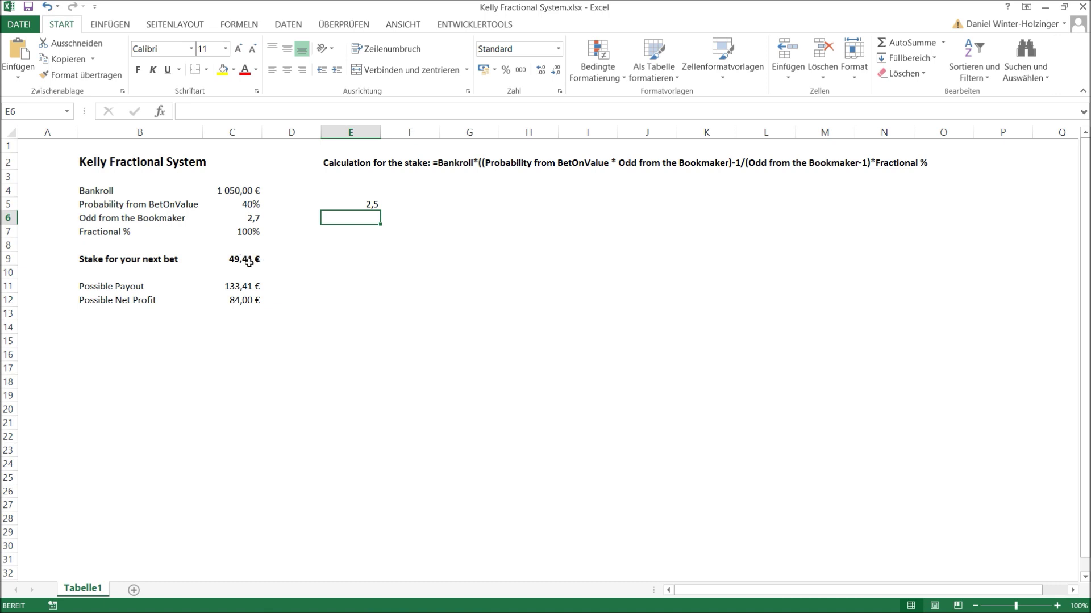
click(345, 205)
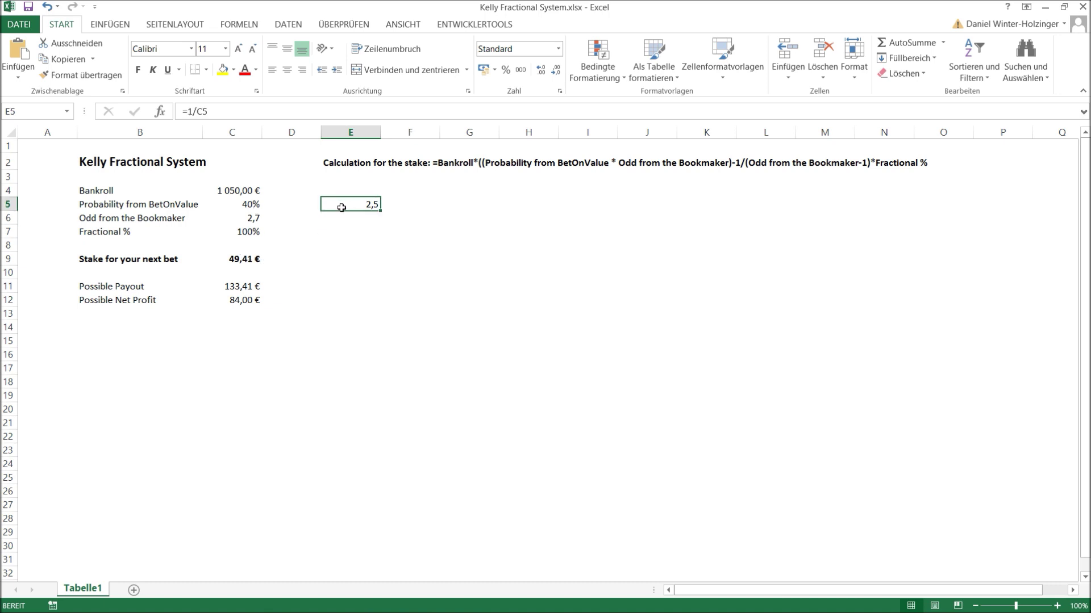
key(Delete)
Switch to the ValueBets list on BetOnValue
key(alt+Tab)
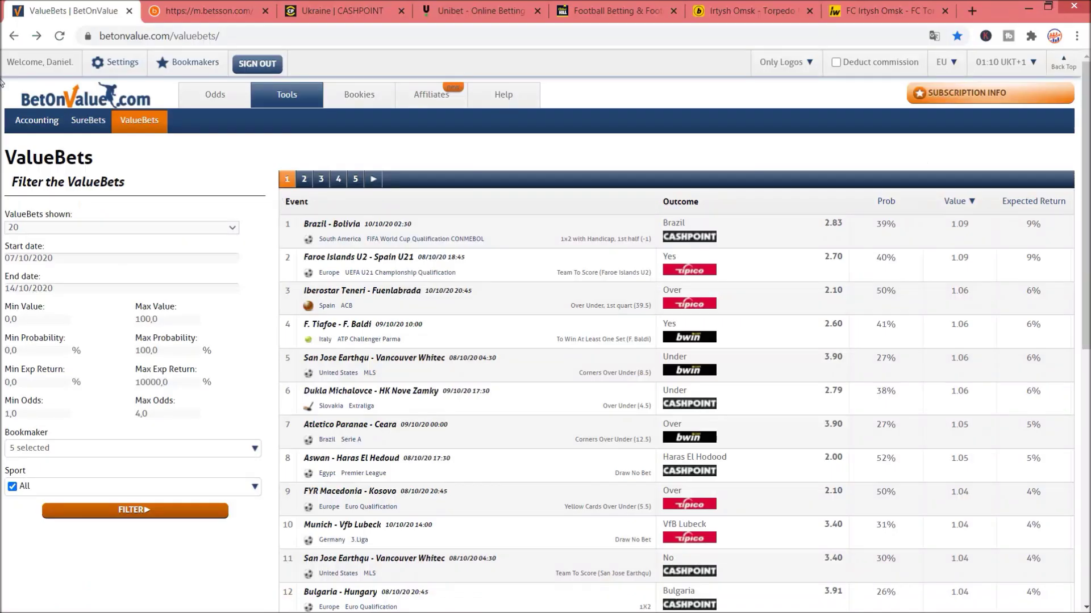